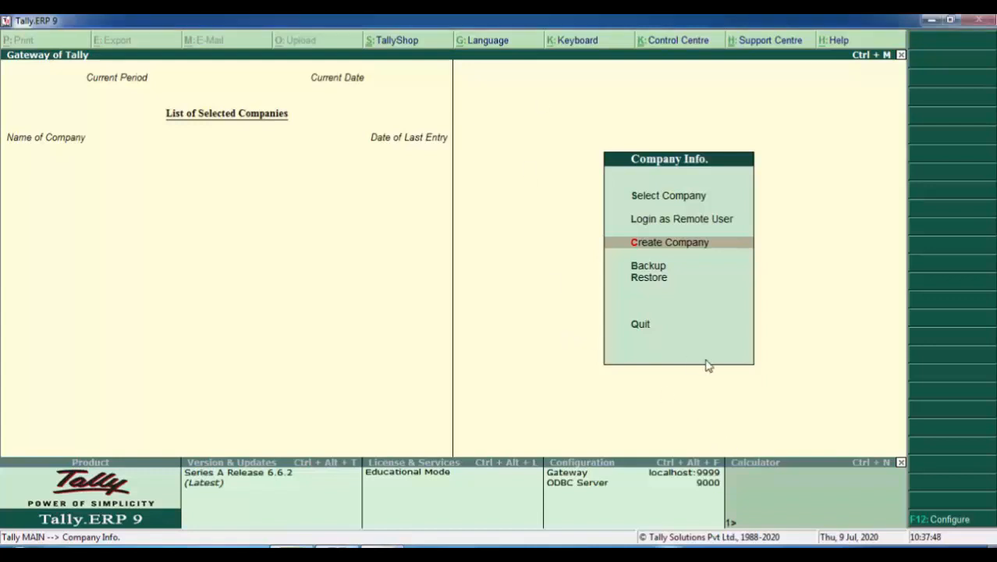
Step: Start creating a company named Datapro Computers, keeping the same mailing name and leaving the address blank
{"action": "key", "text": "Return"}
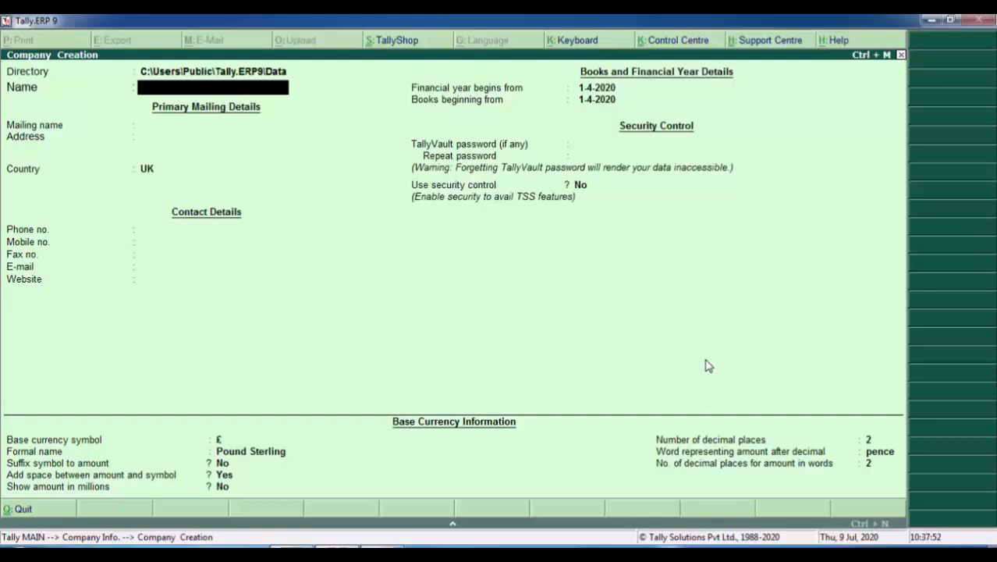
{"action": "type", "text": "Datapro Co"}
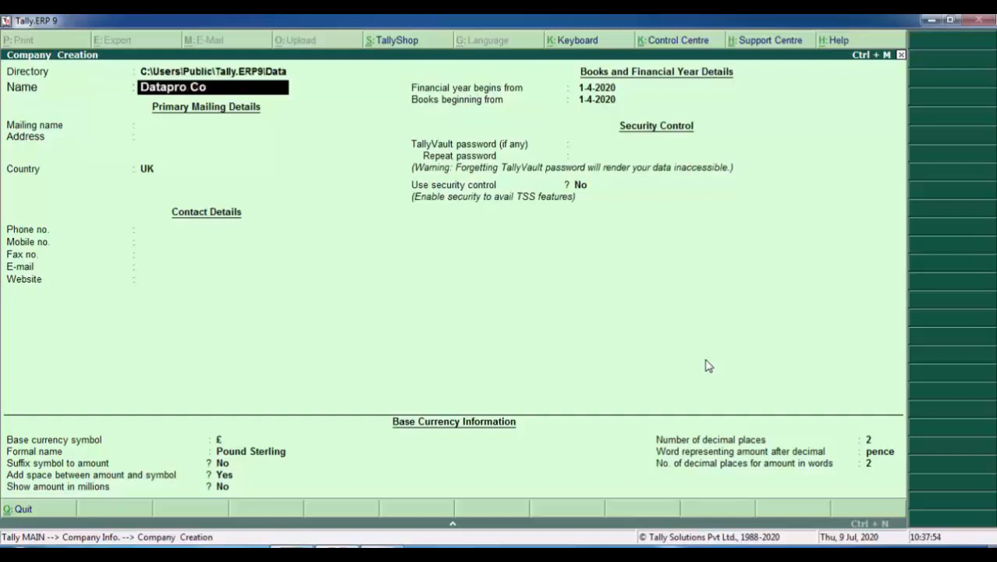
{"action": "type", "text": "mputers"}
{"action": "key", "text": "Return"}
{"action": "key", "text": "Return"}
{"action": "key", "text": "Return"}
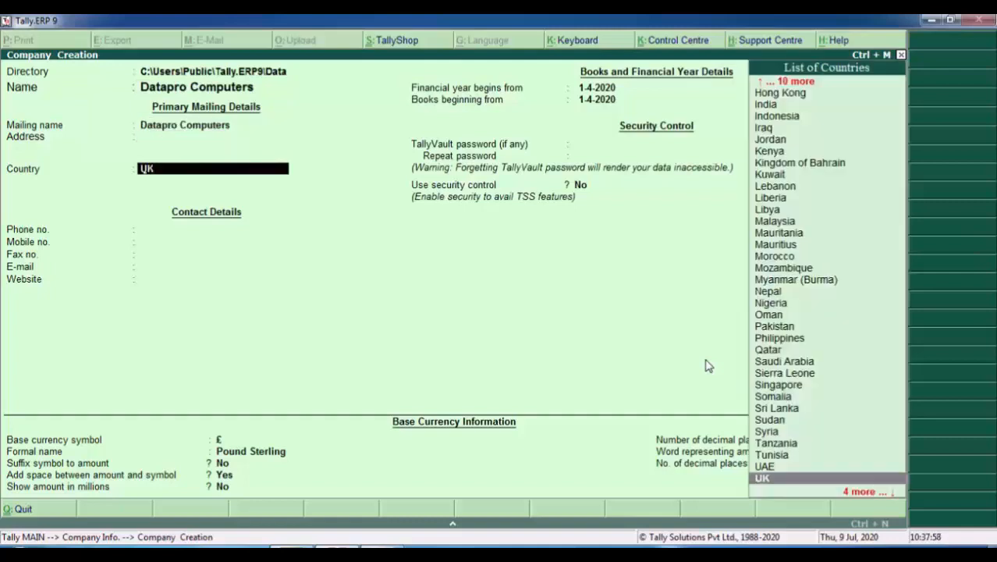
Step: Set the company's country to India and state to Andhra Pradesh, and save the company with the remaining defaults
{"action": "type", "text": "Indi"}
{"action": "key", "text": "Return"}
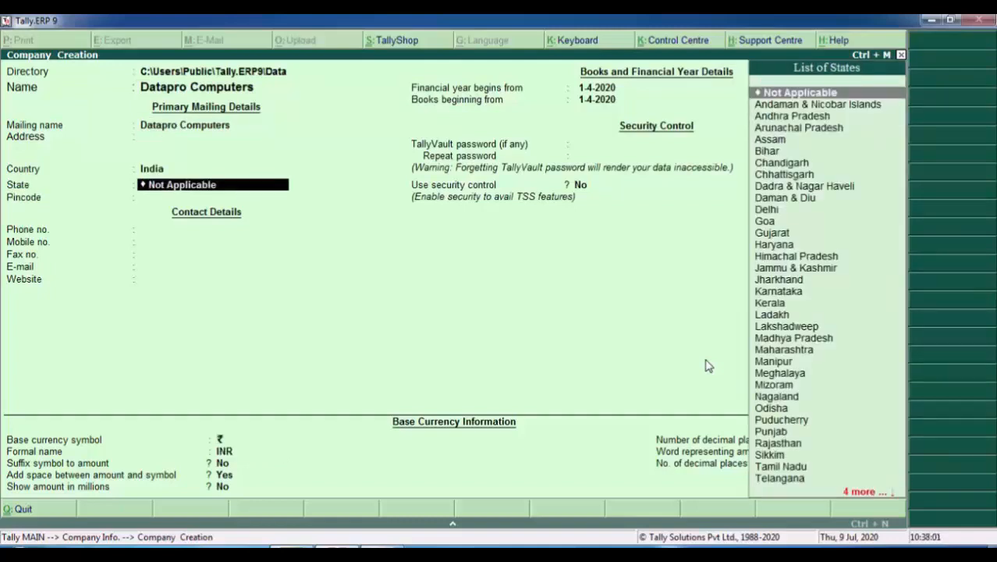
{"action": "key", "text": "Down"}
{"action": "key", "text": "Down"}
{"action": "key", "text": "Return"}
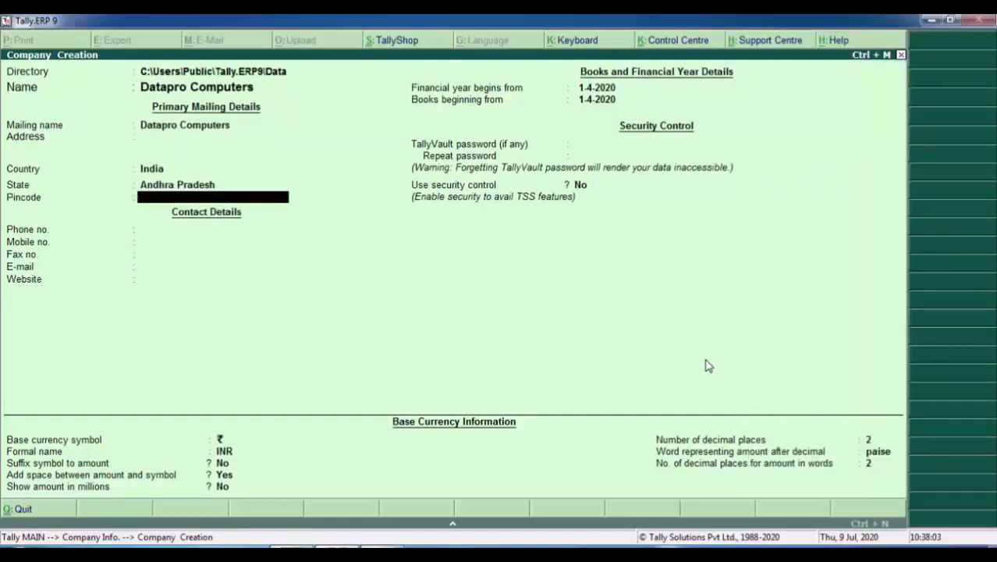
{"action": "key", "text": "ctrl+a"}
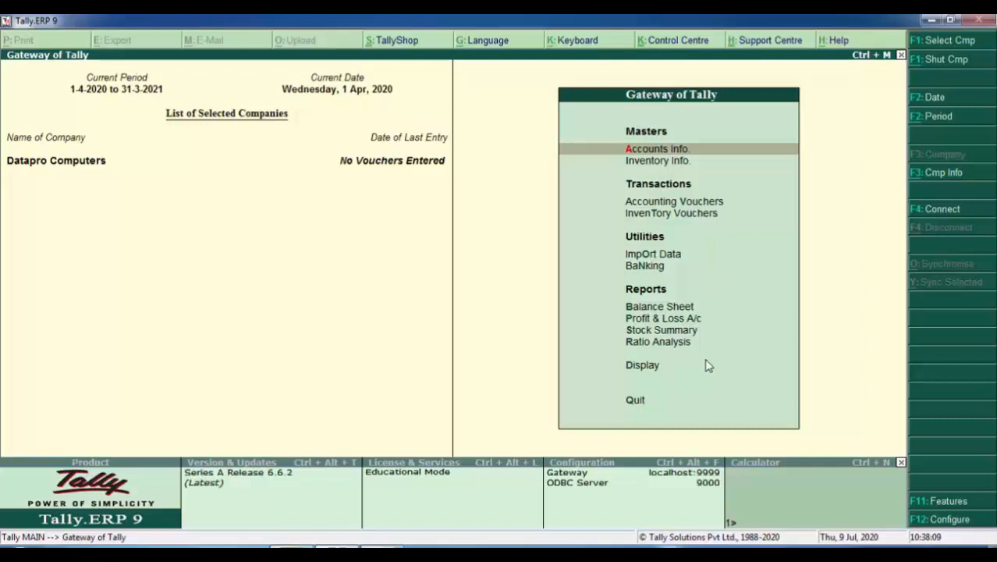
Step: Start a Receipt accounting voucher dated 2-4-2020 with Cash as the account
{"action": "key", "text": "Down"}
{"action": "key", "text": "Down"}
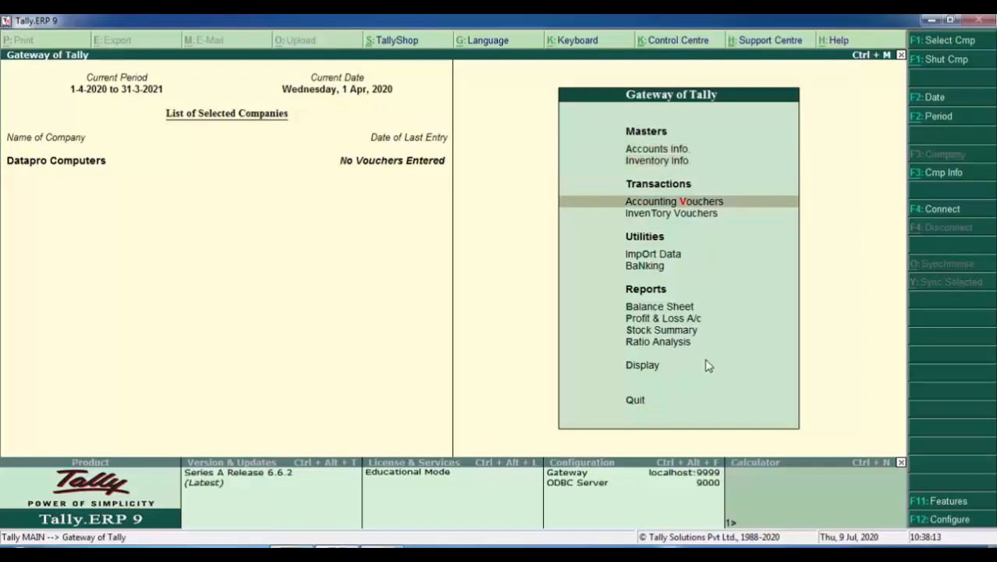
{"action": "key", "text": "Return"}
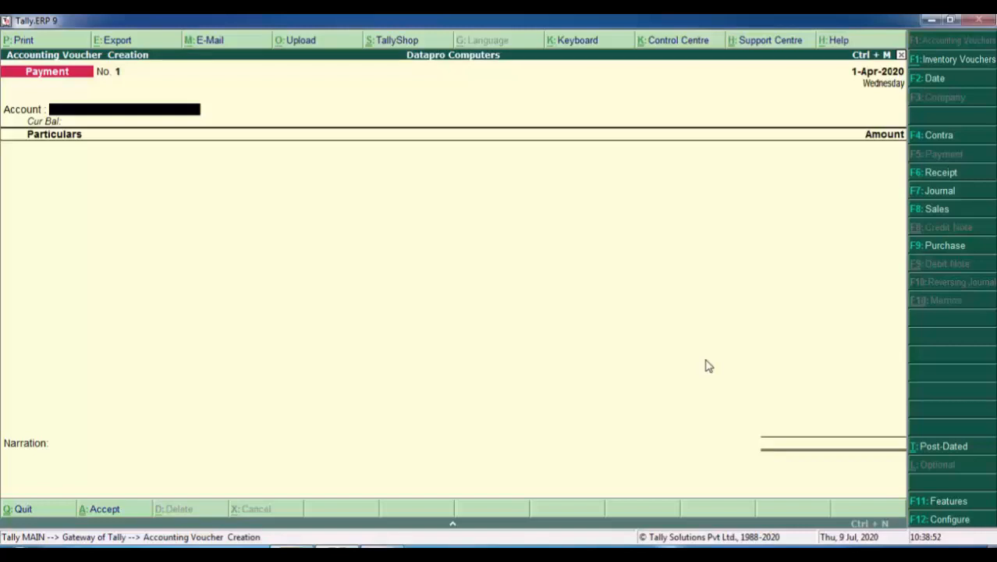
{"action": "key", "text": "F6"}
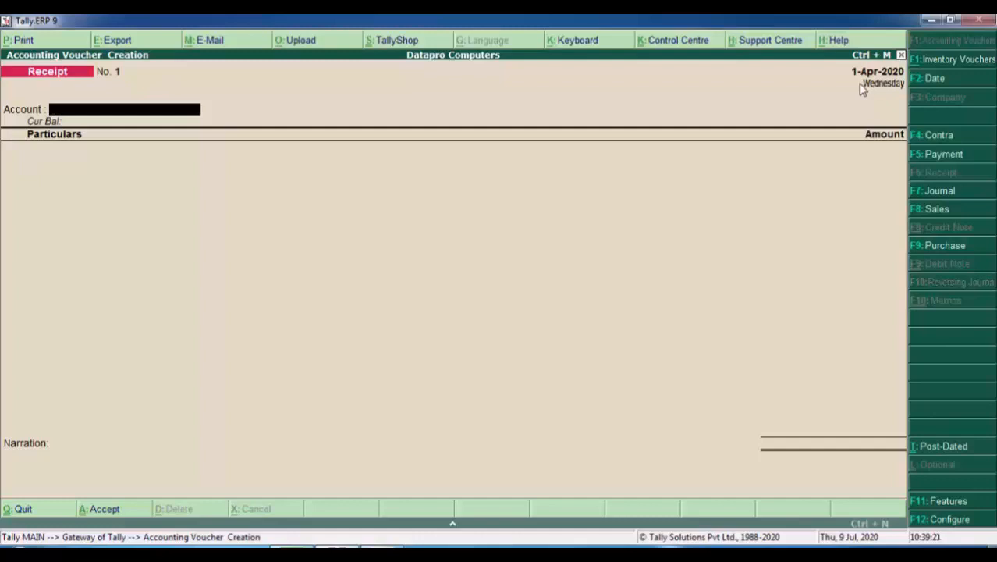
{"action": "left_click", "coordinate": [922, 81]}
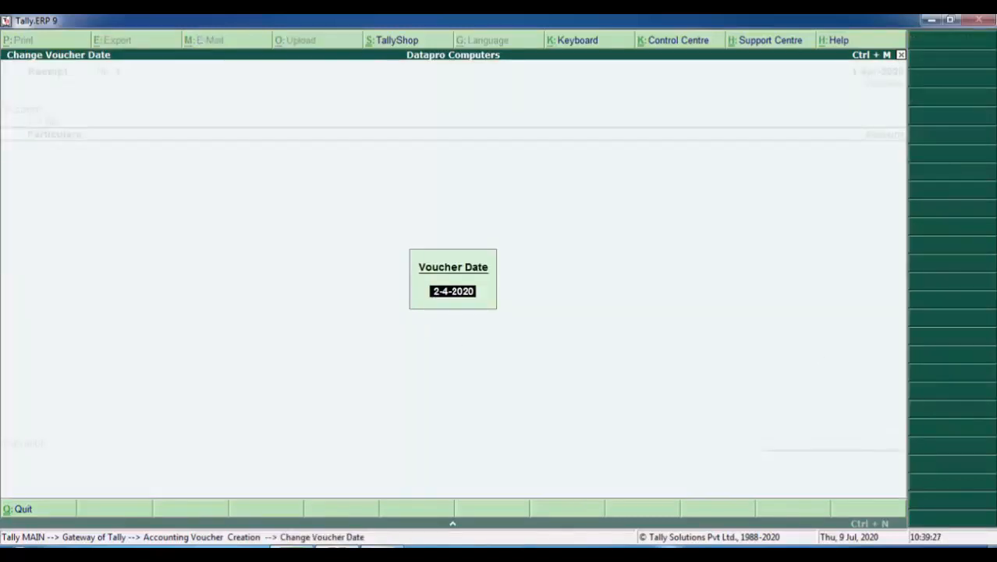
{"action": "key", "text": "Return"}
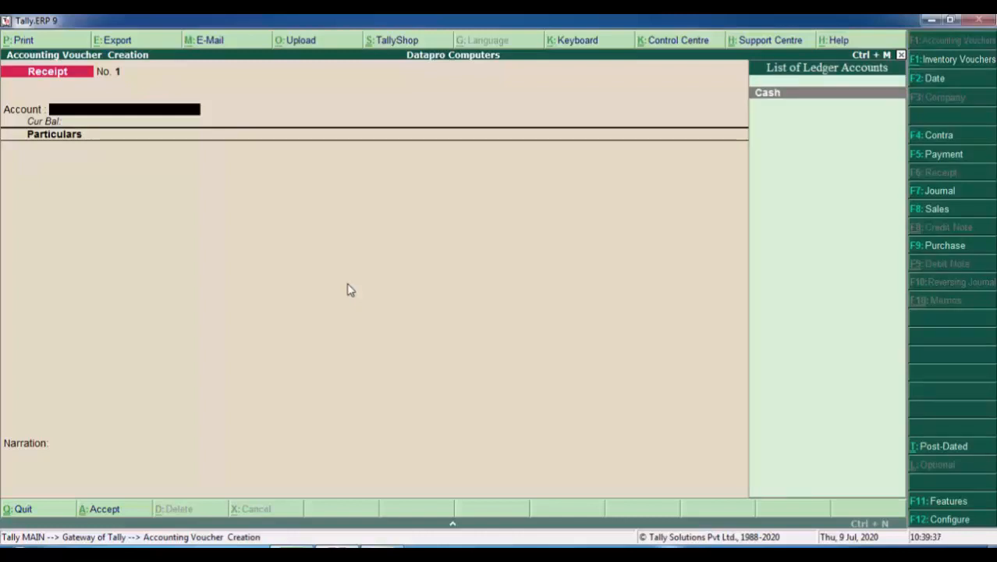
{"action": "key", "text": "Return"}
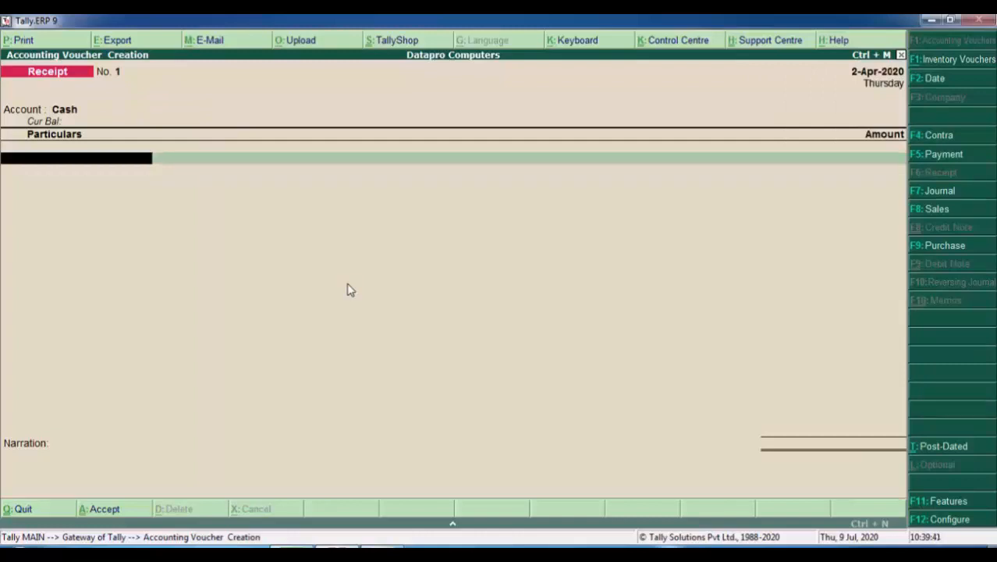
Step: Start a new ledger from the receipt's particulars line and name it CAPITAL
{"action": "key", "text": "space"}
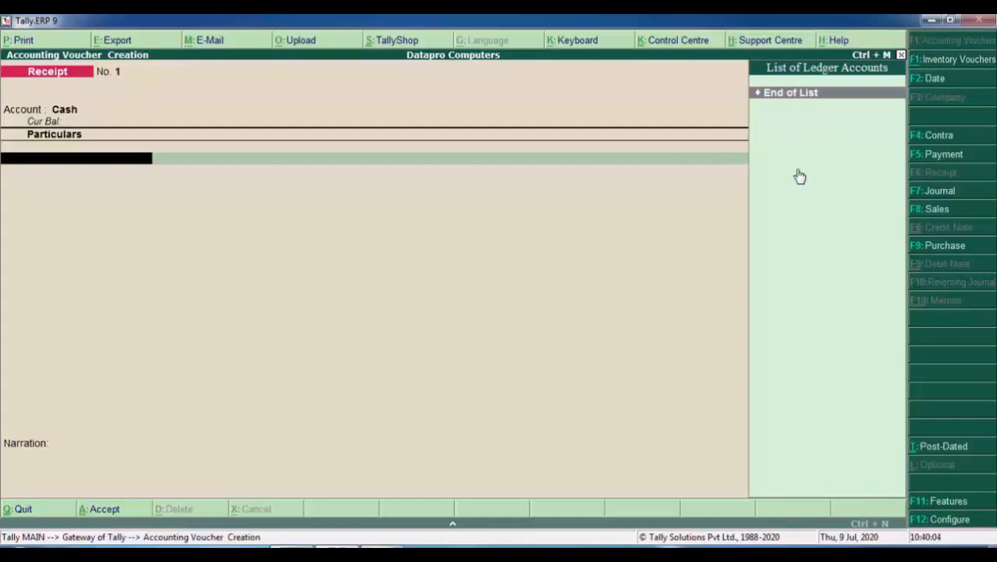
{"action": "key", "text": "alt+c"}
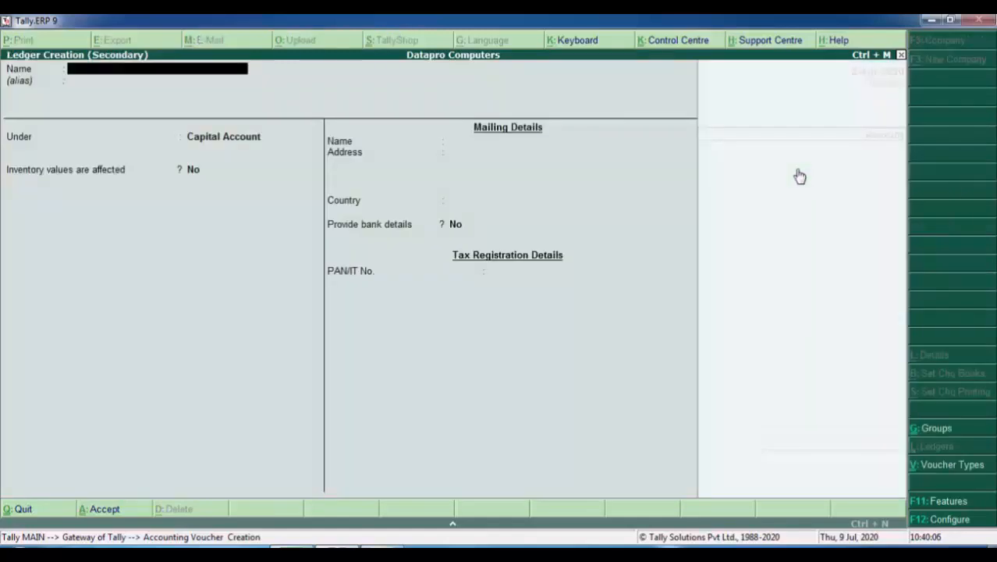
{"action": "type", "text": "Cap"}
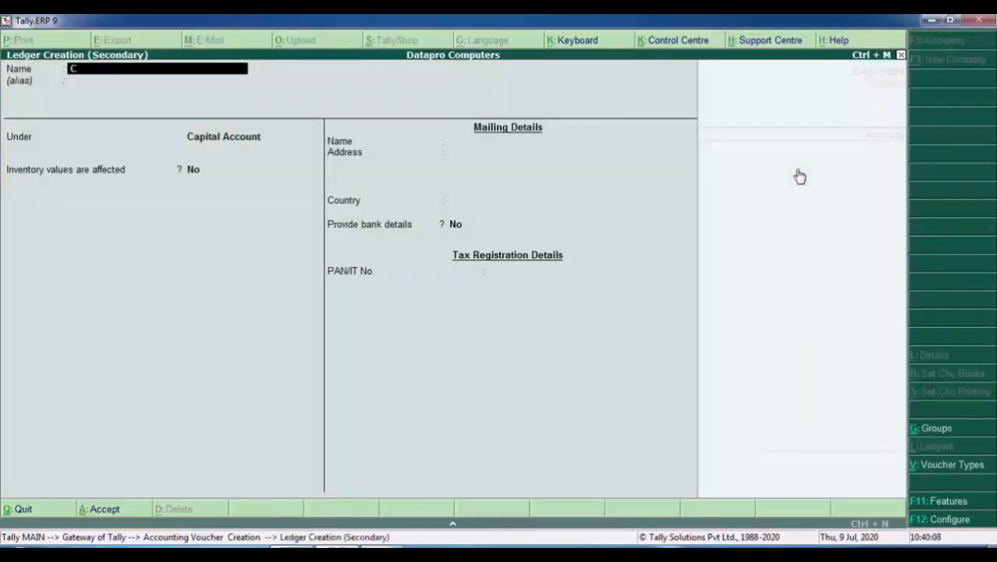
{"action": "key", "text": "BackSpace"}
{"action": "key", "text": "BackSpace"}
{"action": "type", "text": "APITAL"}
{"action": "key", "text": "Return"}
{"action": "key", "text": "Return"}
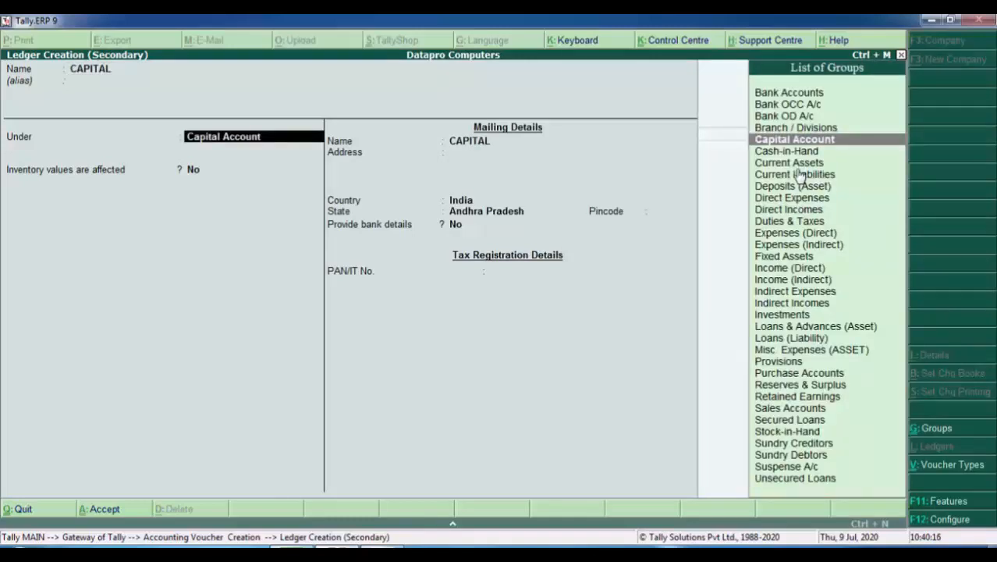
Step: Place the CAPITAL ledger under the Capital Account group and save it with the remaining defaults
{"action": "key", "text": "Down"}
{"action": "key", "text": "Up"}
{"action": "key", "text": "Return"}
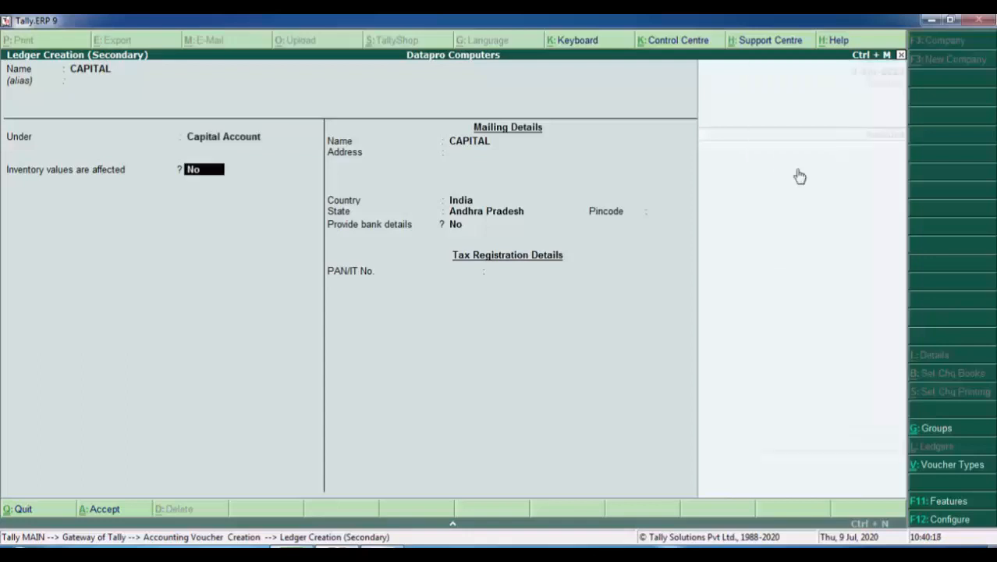
{"action": "key", "text": "Return"}
{"action": "key", "text": "Return"}
{"action": "key", "text": "Return"}
{"action": "key", "text": "Return"}
{"action": "key", "text": "Return"}
{"action": "key", "text": "Return"}
{"action": "key", "text": "Return"}
{"action": "key", "text": "Return"}
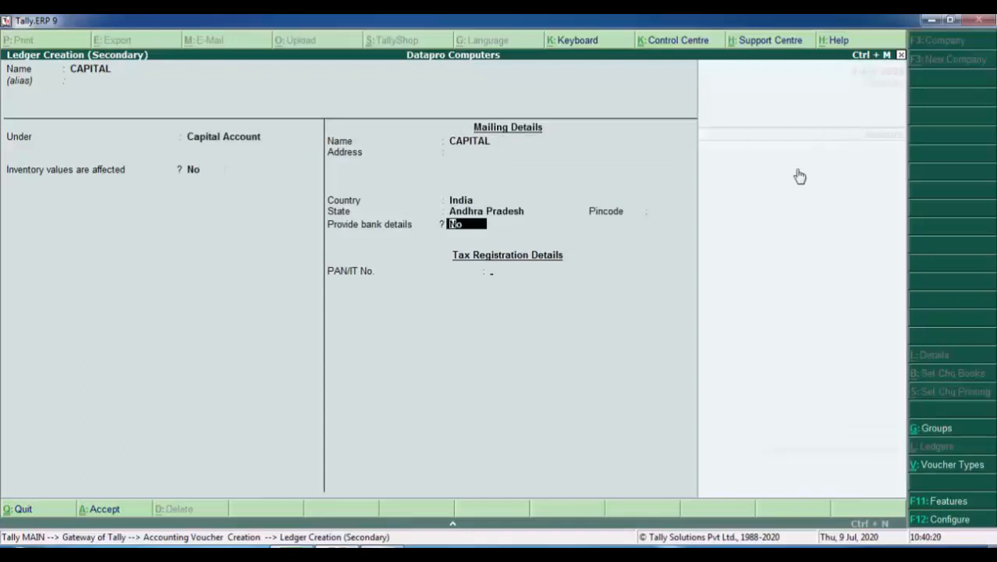
{"action": "key", "text": "Return"}
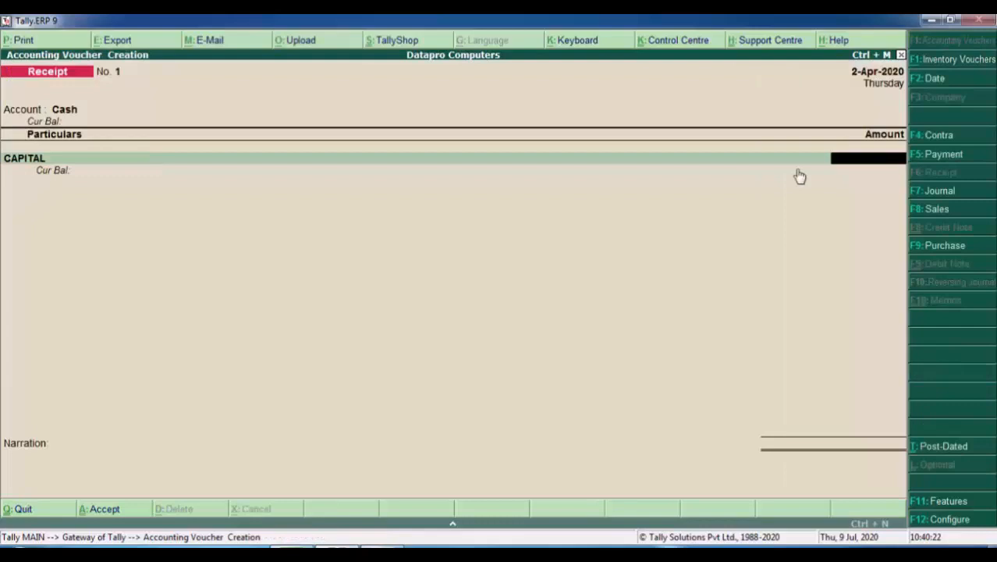
Step: Enter 15,00,000 for CAPITAL, add the narration "BEING STARTED A BUISINESS WITH CASH" and save the receipt
{"action": "type", "text": "15,0"}
{"action": "type", "text": "0,000"}
{"action": "key", "text": "Return"}
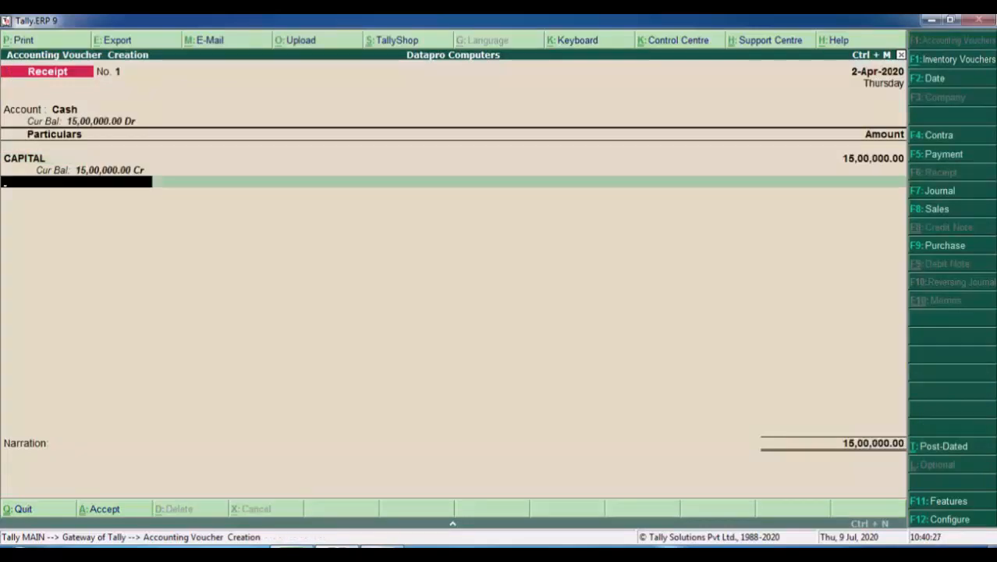
{"action": "key", "text": "Return"}
{"action": "type", "text": "BE"}
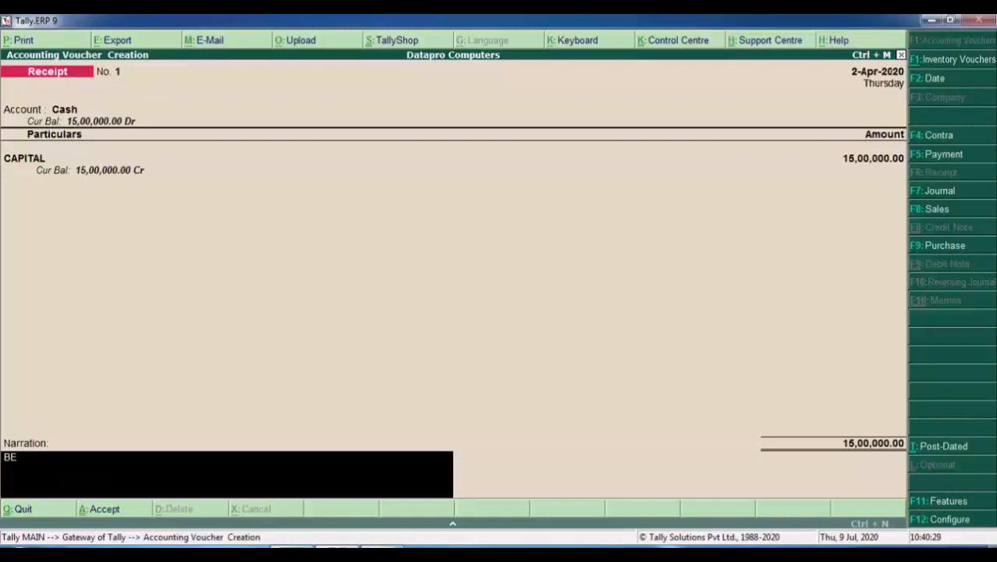
{"action": "type", "text": "ING STARTED A BUIS"}
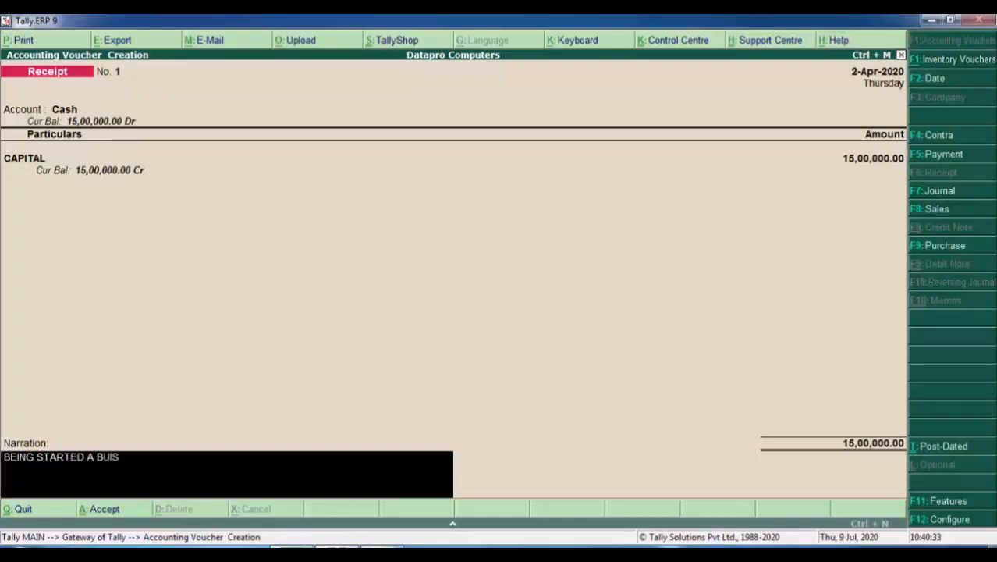
{"action": "type", "text": "INESS WITH CASH"}
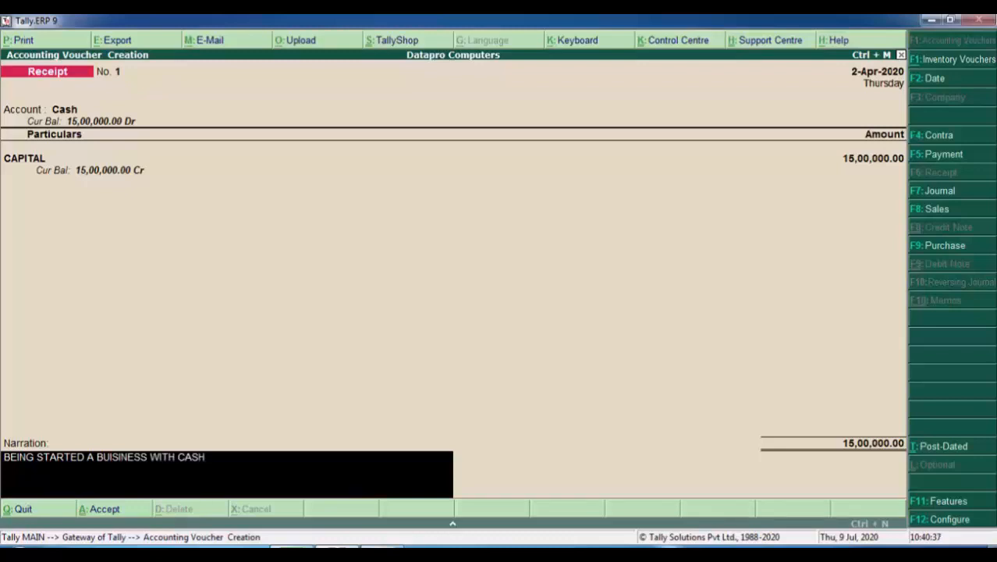
{"action": "key", "text": "Return"}
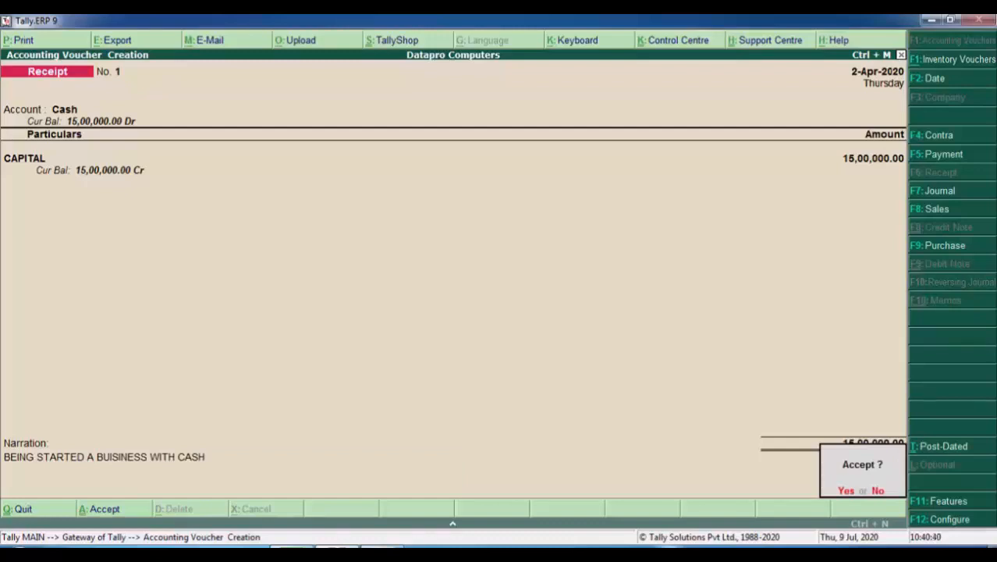
{"action": "key", "text": "Return"}
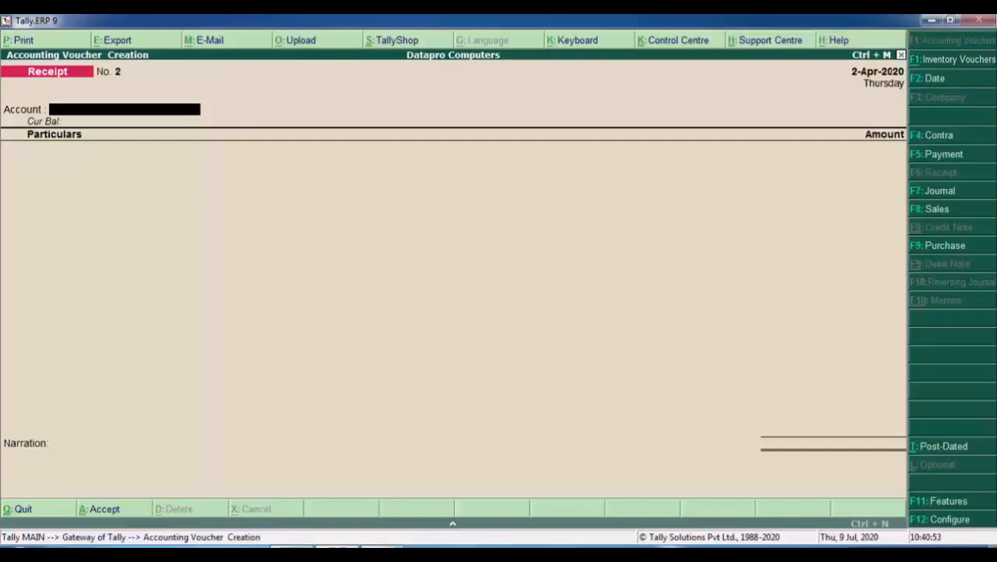
Step: Review the saved receipt no. 1 and return to the blank receipt voucher
{"action": "key", "text": "Page_Up"}
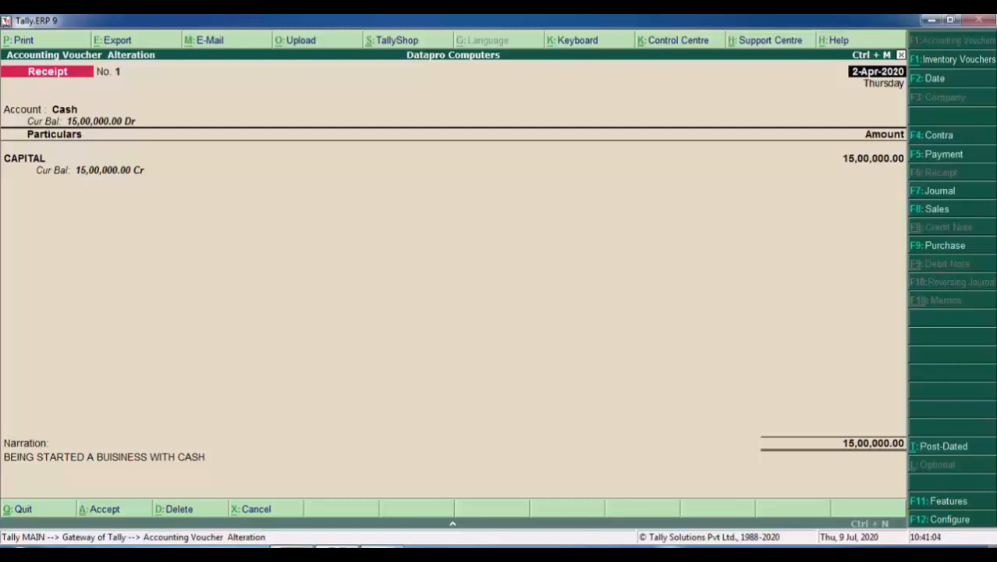
{"action": "key", "text": "ctrl+a"}
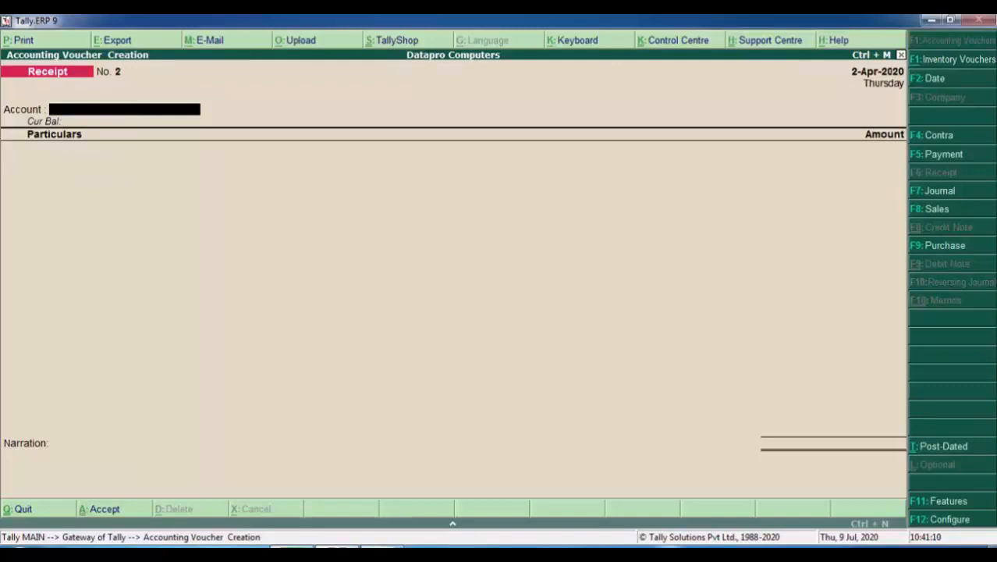
{"action": "key", "text": "Page_Up"}
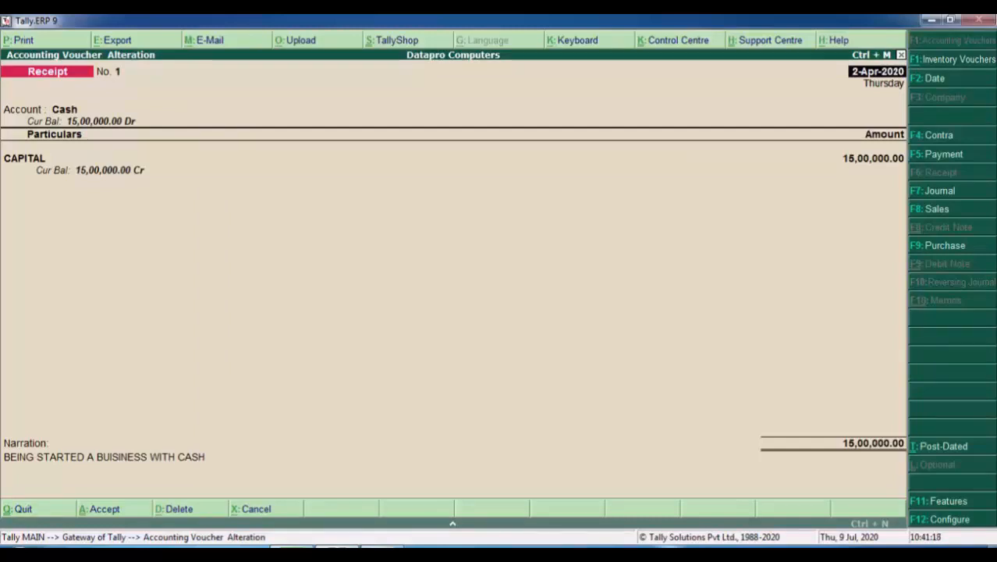
{"action": "key", "text": "Page_Down"}
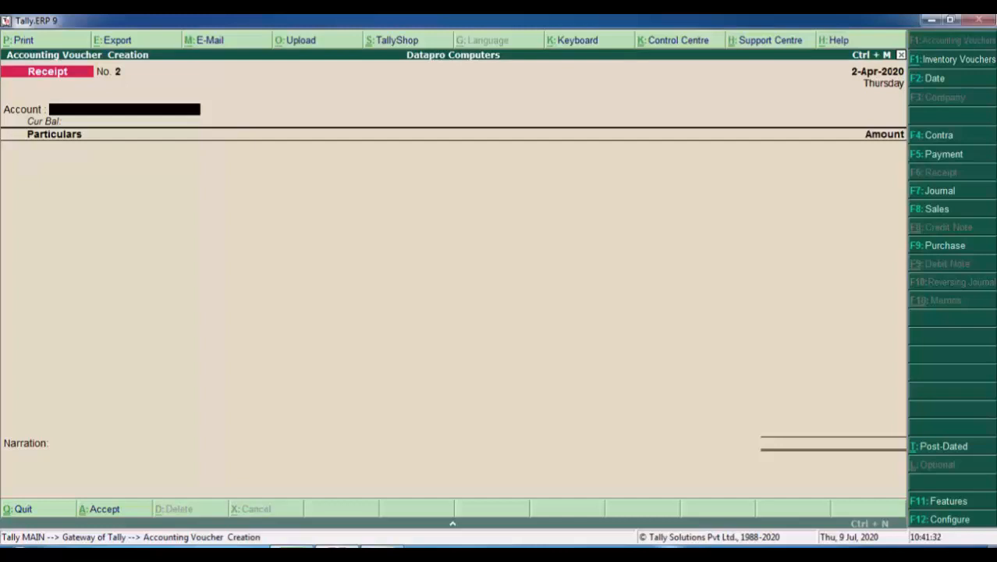
Step: Select Cash as the account of receipt no. 2 and start a new ledger named COMMISSION RECIEVED for its particulars
{"action": "key", "text": "Return"}
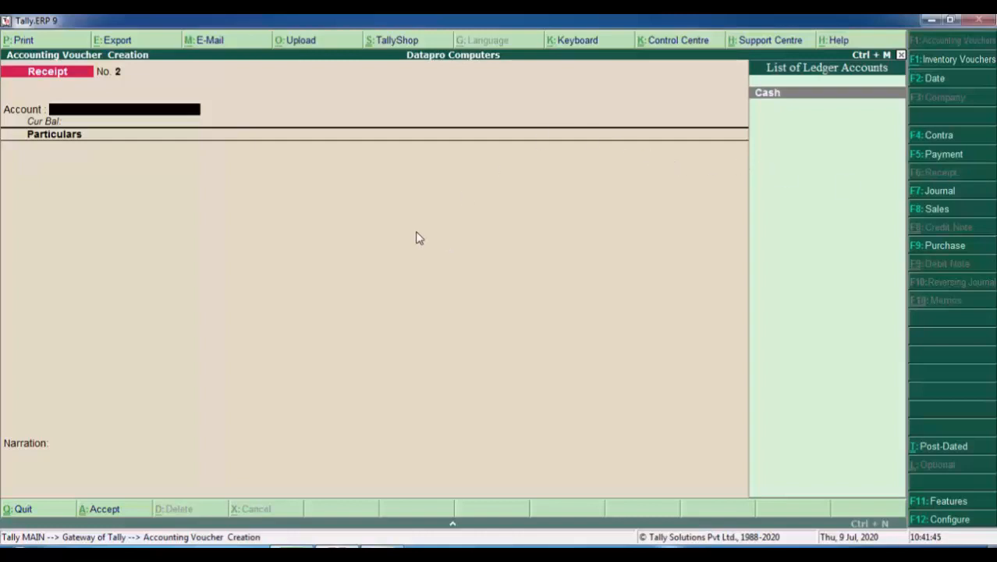
{"action": "key", "text": "Return"}
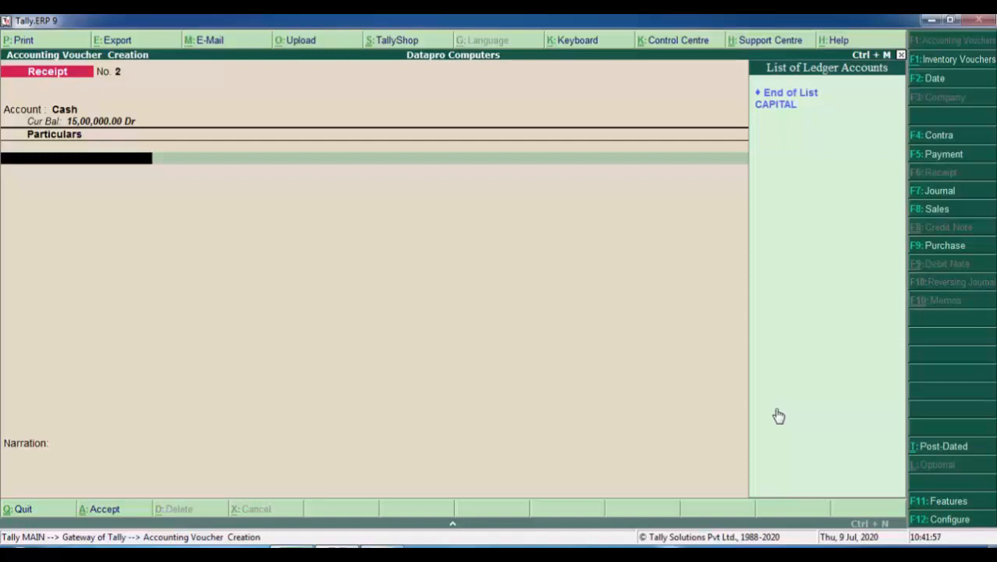
{"action": "key", "text": "alt+c"}
{"action": "type", "text": "C"}
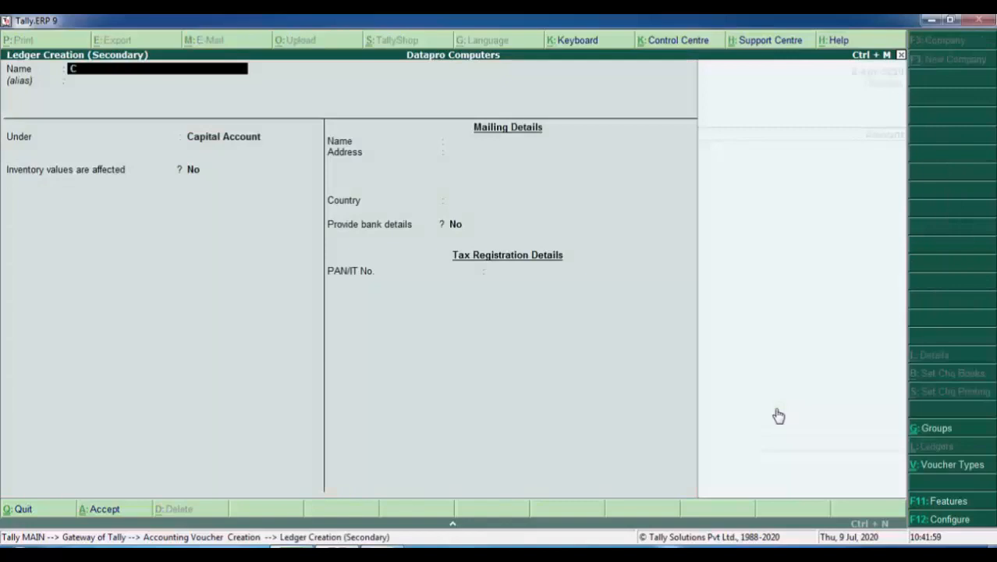
{"action": "type", "text": "OMMISS"}
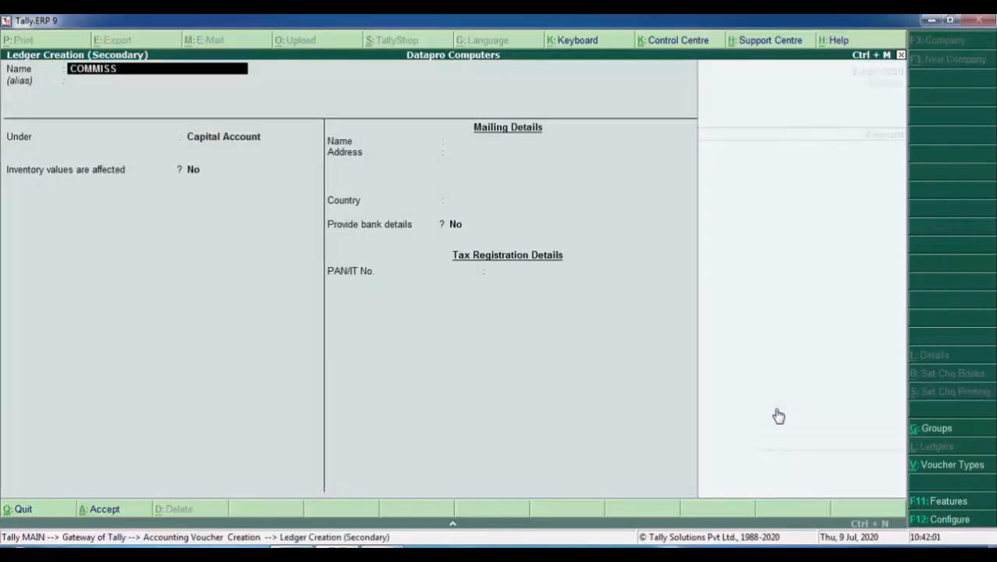
{"action": "type", "text": "ION RECIEVED"}
{"action": "key", "text": "Return"}
{"action": "key", "text": "Return"}
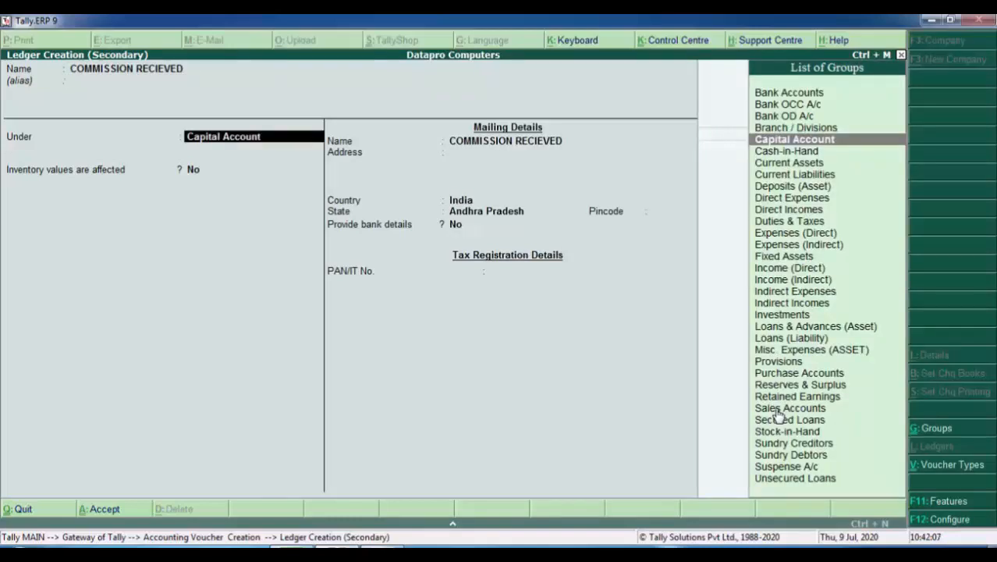
Step: Place the COMMISSION RECIEVED ledger under the Indirect Incomes group and save it with the remaining defaults
{"action": "type", "text": "INDI"}
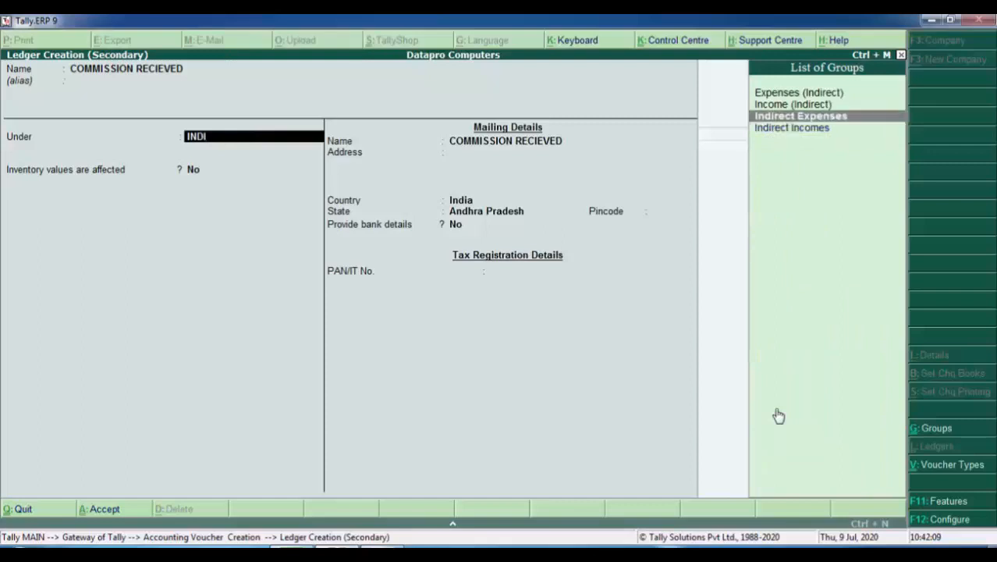
{"action": "key", "text": "Down"}
{"action": "key", "text": "Return"}
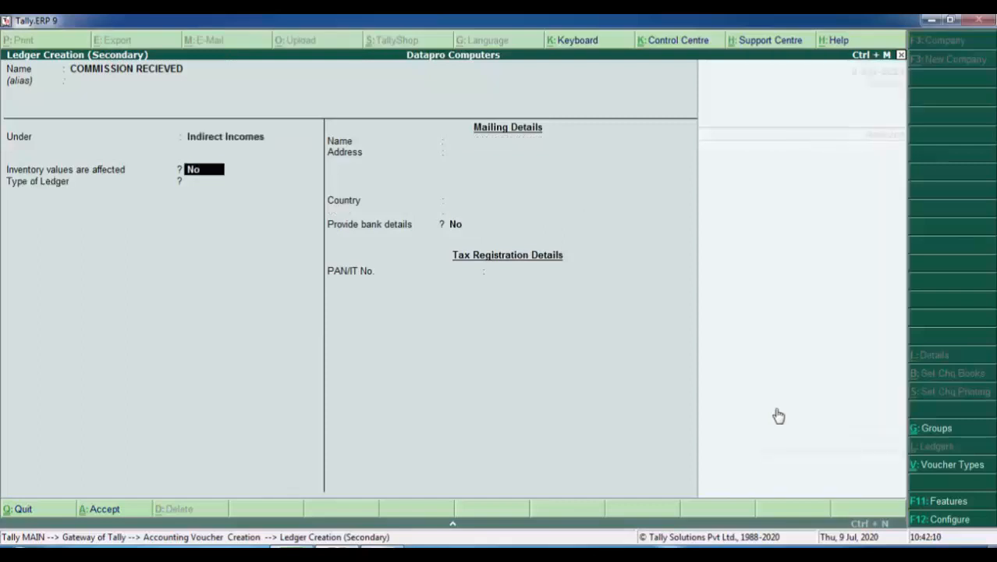
{"action": "key", "text": "Return"}
{"action": "key", "text": "Return"}
{"action": "key", "text": "Return"}
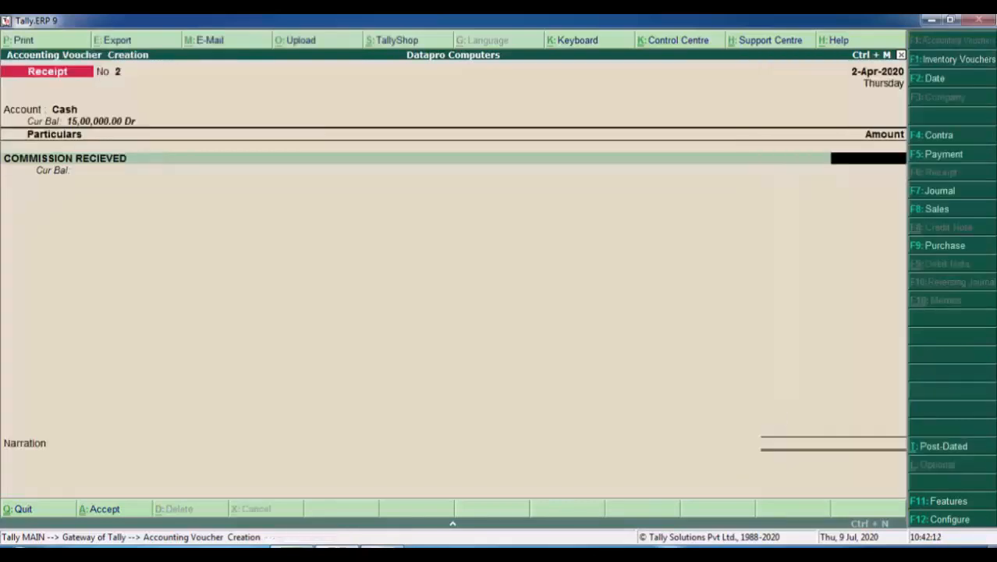
Step: Enter 50,000 for COMMISSION RECIEVED, add the narration "BEING RECIEVED FROM" followed by the payer's name, and save the receipt
{"action": "type", "text": "50000"}
{"action": "key", "text": "Return"}
{"action": "key", "text": "Return"}
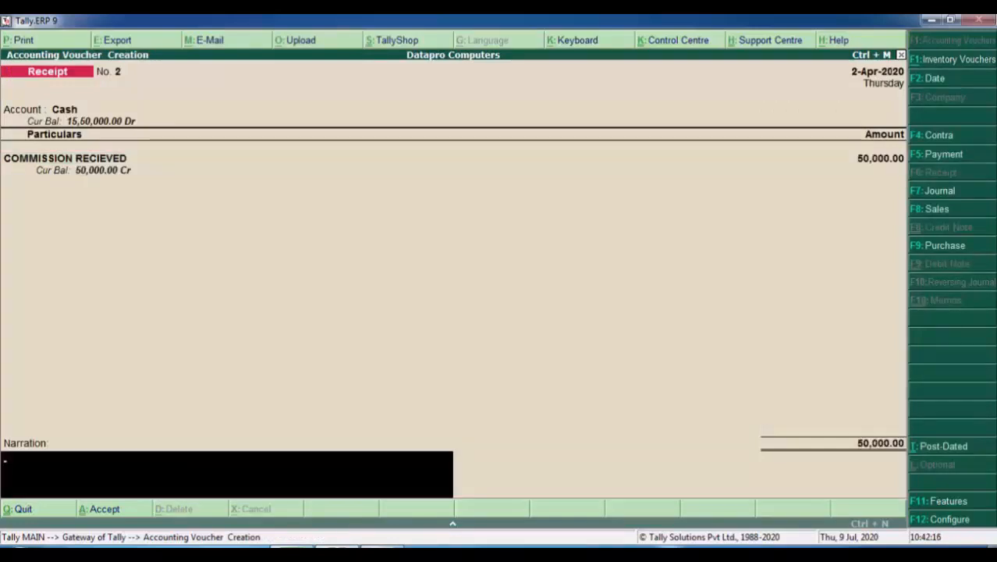
{"action": "type", "text": "BEING REC"}
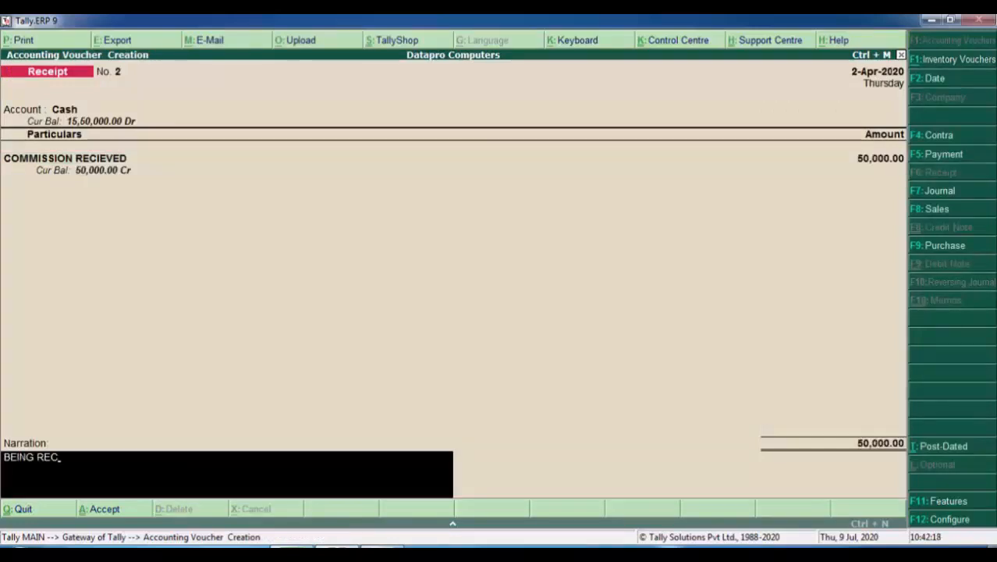
{"action": "type", "text": "IEVED FRO"}
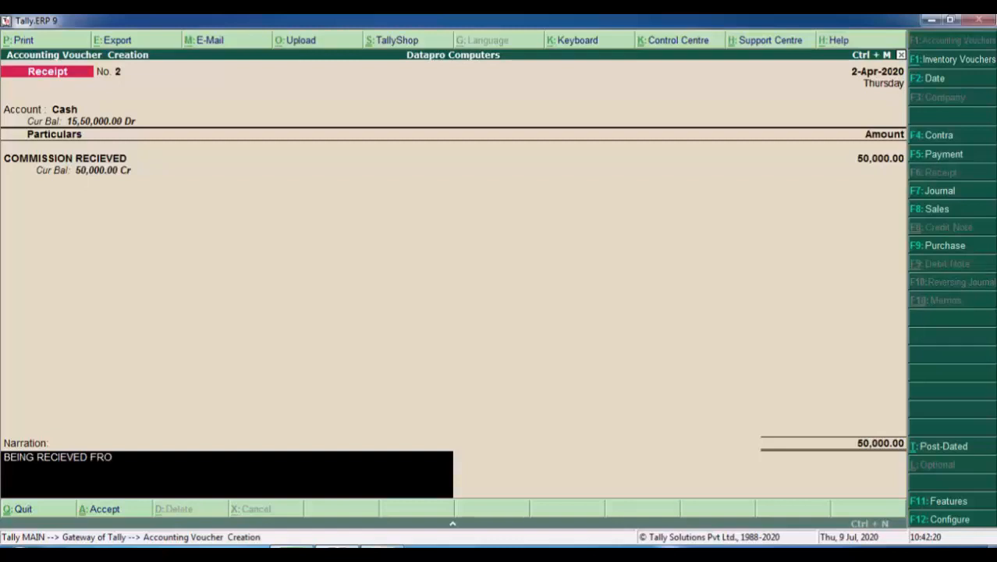
{"action": "type", "text": "M PRAKASH"}
{"action": "key", "text": "Return"}
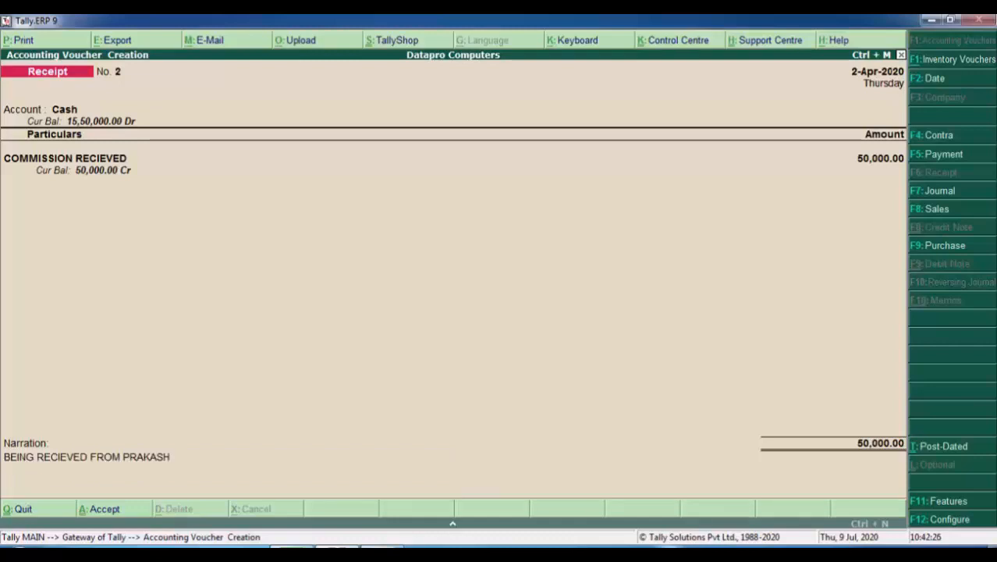
{"action": "key", "text": "Return"}
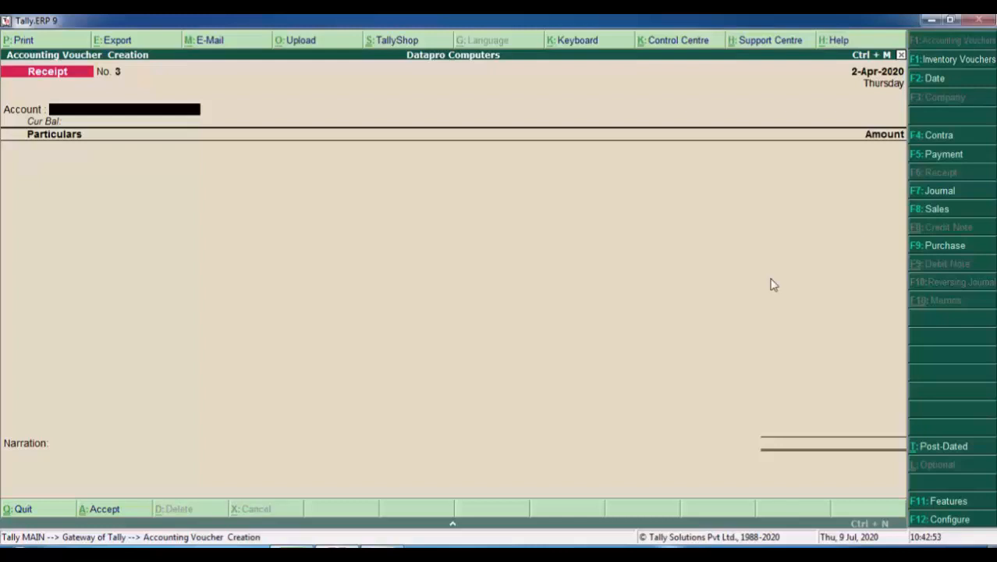
Step: Switch to a payment voucher and select Cash as its account
{"action": "left_click", "coordinate": [943, 154]}
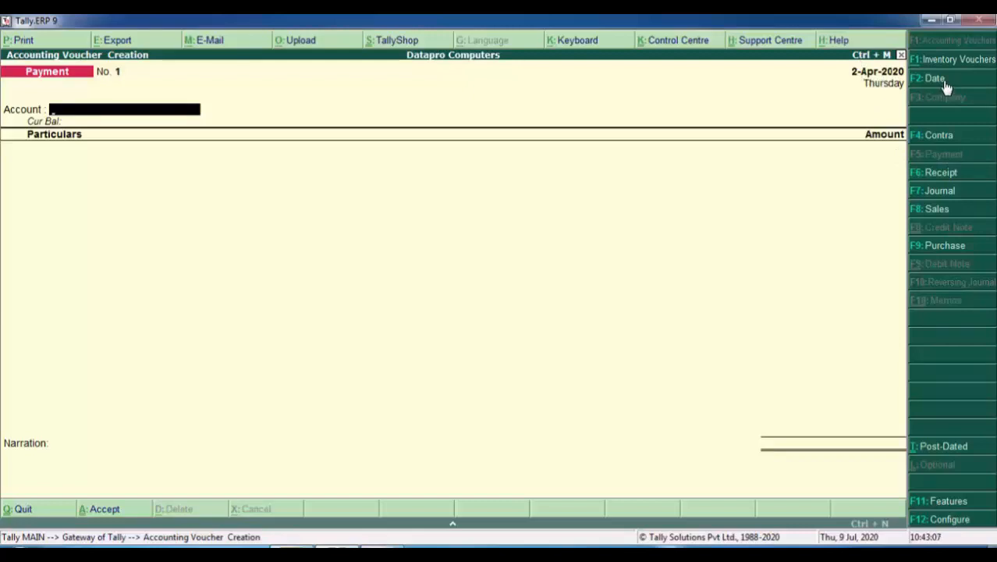
{"action": "key", "text": "space"}
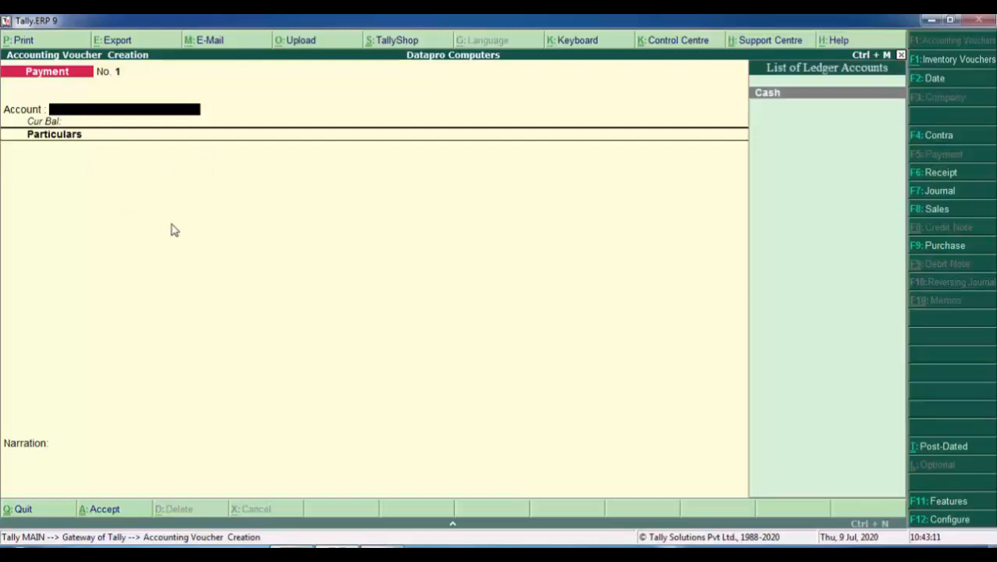
{"action": "key", "text": "Return"}
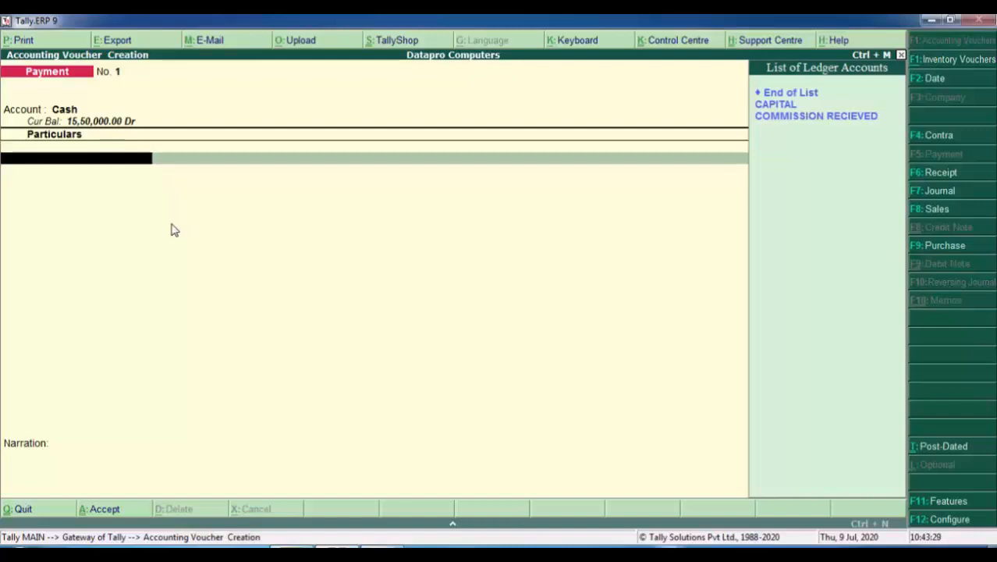
Step: Create the ledger SALARYS under Indirect Expenses from the payment's particulars line, keeping the remaining defaults
{"action": "key", "text": "alt+c"}
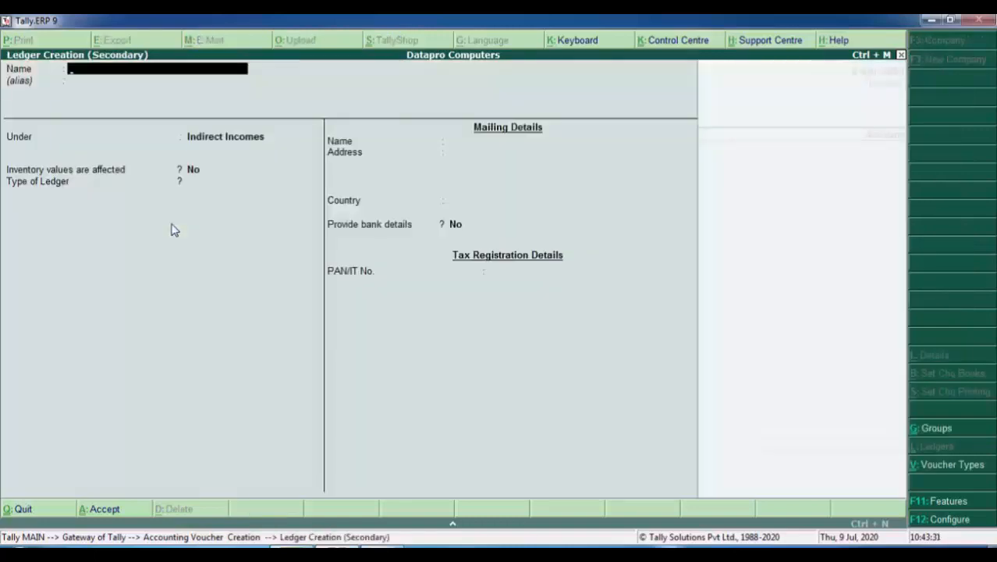
{"action": "type", "text": "SALARYS"}
{"action": "key", "text": "Return"}
{"action": "key", "text": "Return"}
{"action": "type", "text": "INDI"}
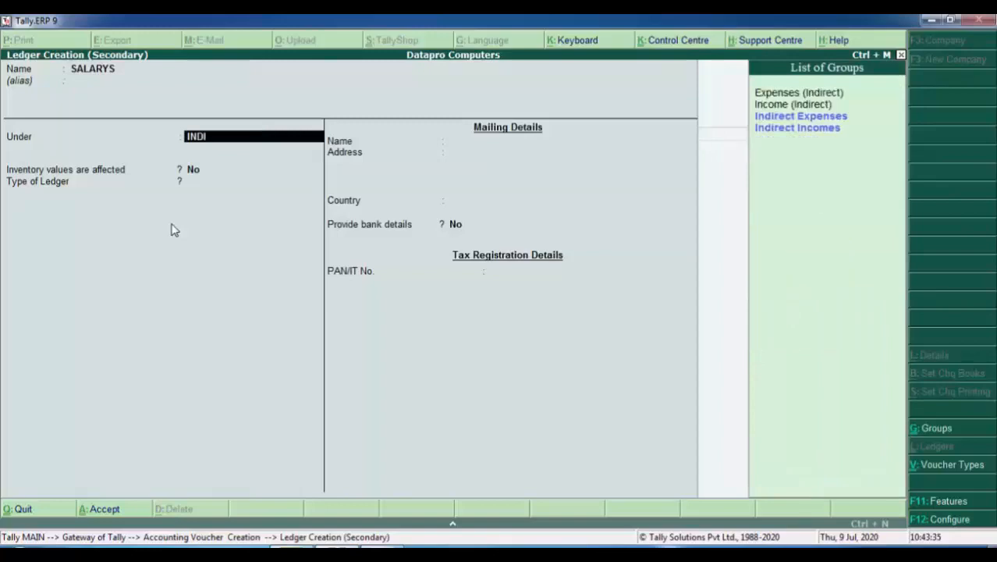
{"action": "key", "text": "Return"}
{"action": "key", "text": "Return"}
{"action": "key", "text": "Return"}
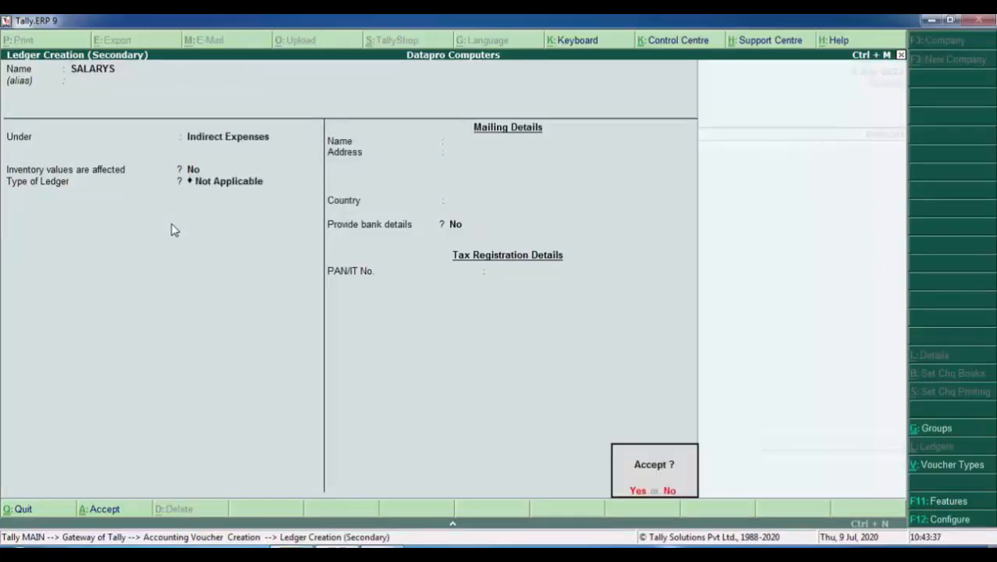
{"action": "key", "text": "Return"}
Step: Enter 20,000 as the amount for SALARYS and finish the list of particulars
{"action": "mouse_move", "coordinate": [993, 546]}
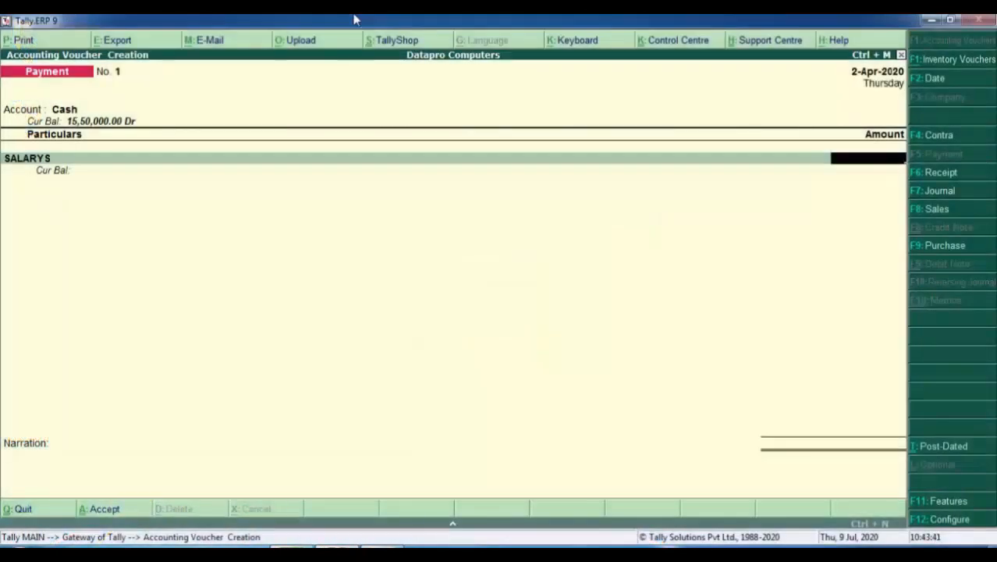
{"action": "type", "text": "20000"}
{"action": "key", "text": "Return"}
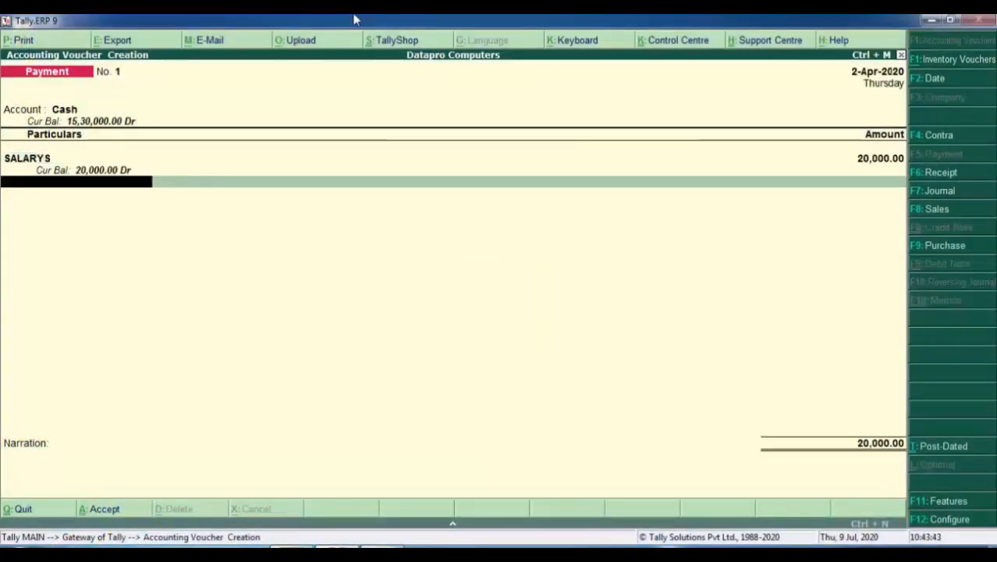
{"action": "key", "text": "Return"}
Step: Add the narration "BEING CASH PAID TO EMPLOYEES" to the salary payment and save the voucher
{"action": "type", "text": "N"}
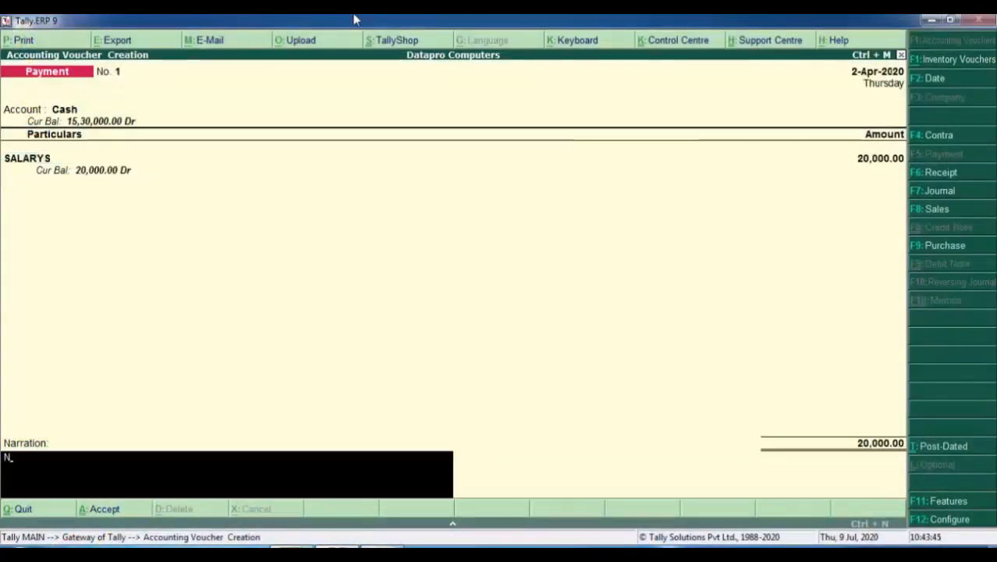
{"action": "type", "text": "BEING"}
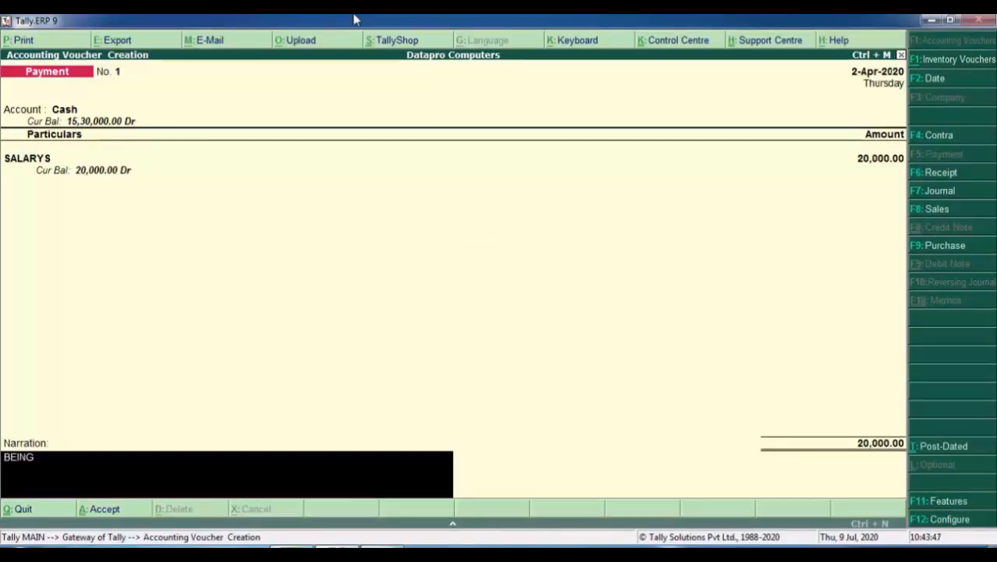
{"action": "type", "text": " PAID TO"}
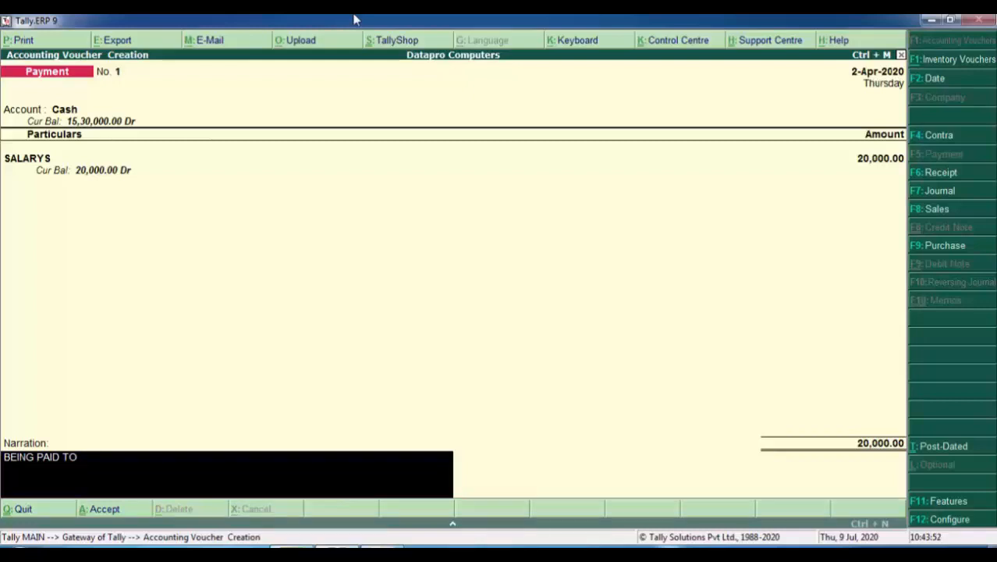
{"action": "key", "text": "Left"}
{"action": "key", "text": "Left"}
{"action": "key", "text": "Left"}
{"action": "type", "text": "CASH"}
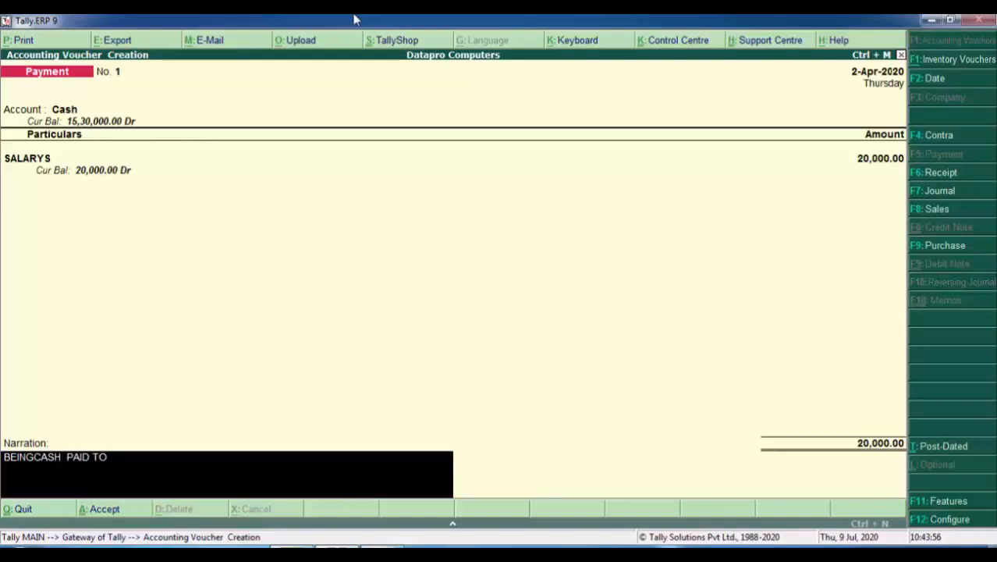
{"action": "key", "text": "BackSpace"}
{"action": "key", "text": "Left"}
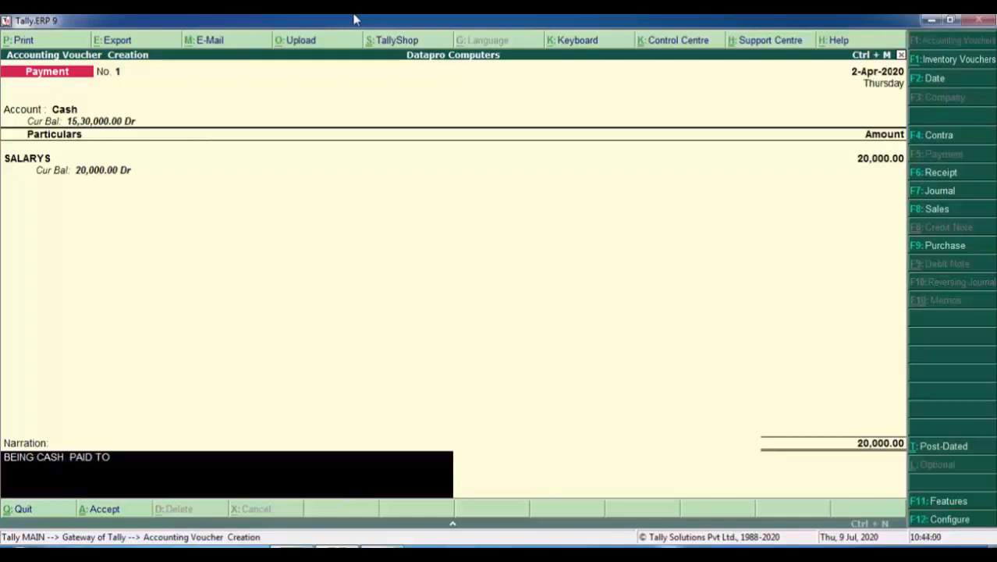
{"action": "type", "text": "EMPLOYEE"}
{"action": "type", "text": "S"}
{"action": "key", "text": "Return"}
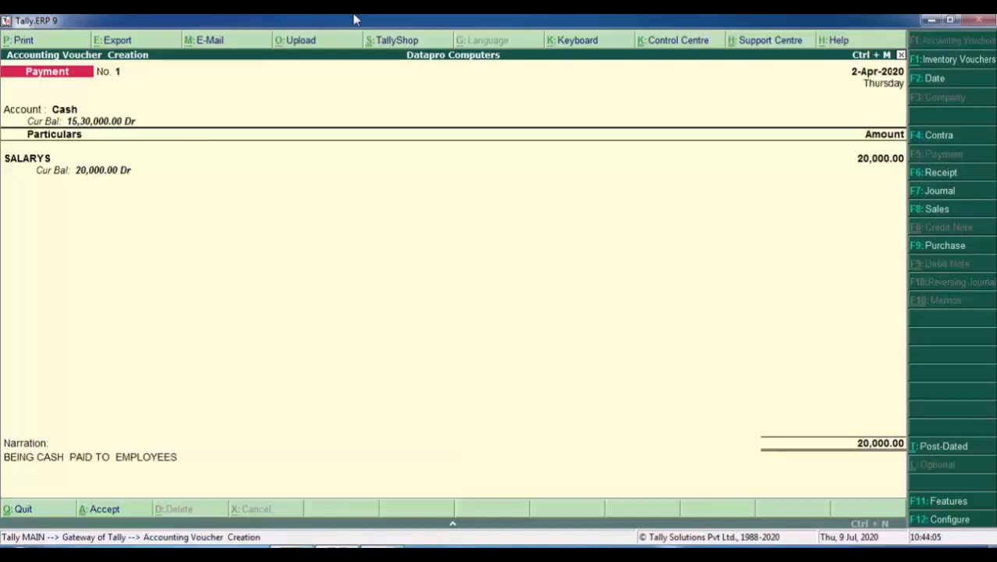
{"action": "key", "text": "Return"}
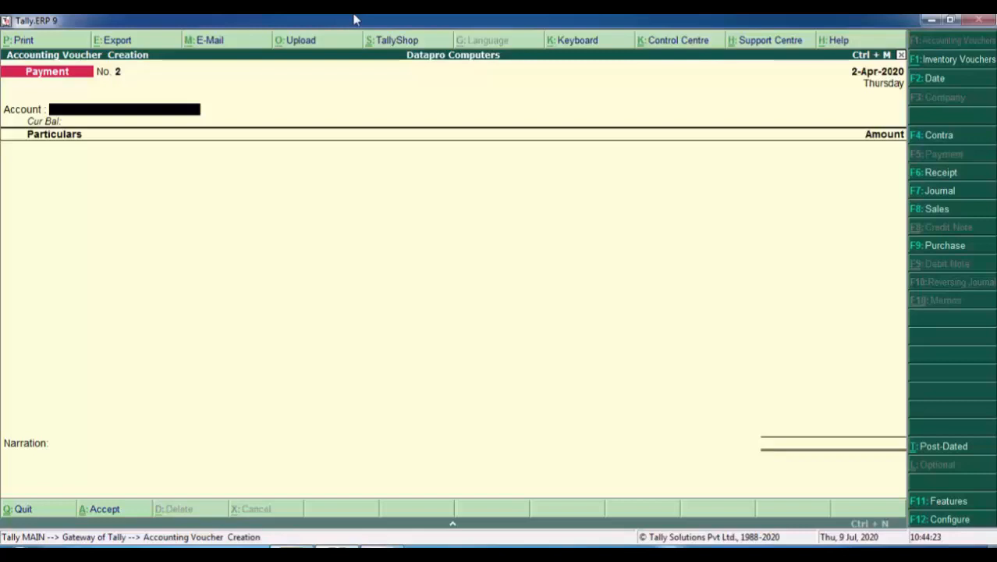
Step: Select Cash as the account of payment no. 2 and create the ledger OFFICE RENT under Indirect Expenses for its particulars
{"action": "key", "text": "Return"}
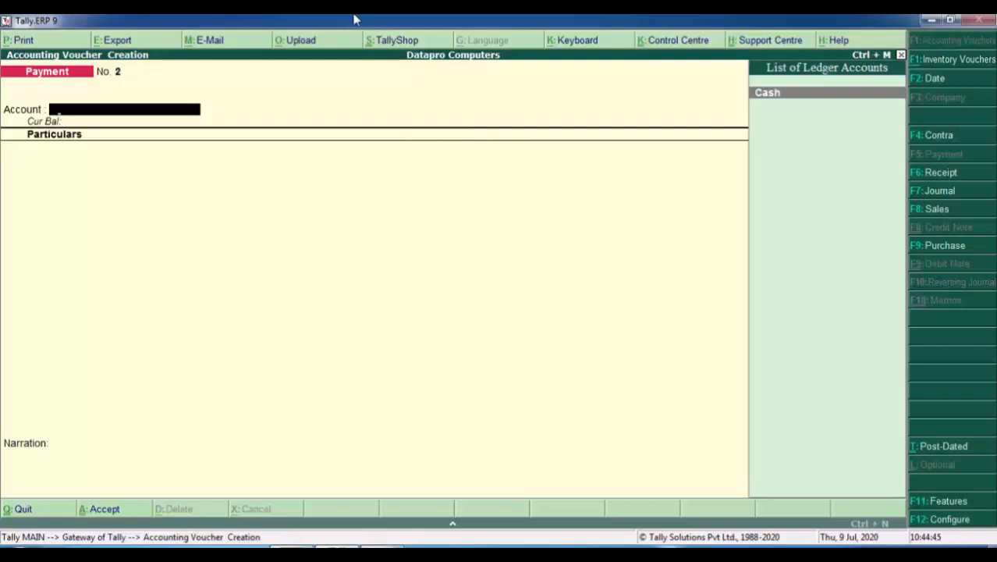
{"action": "key", "text": "Return"}
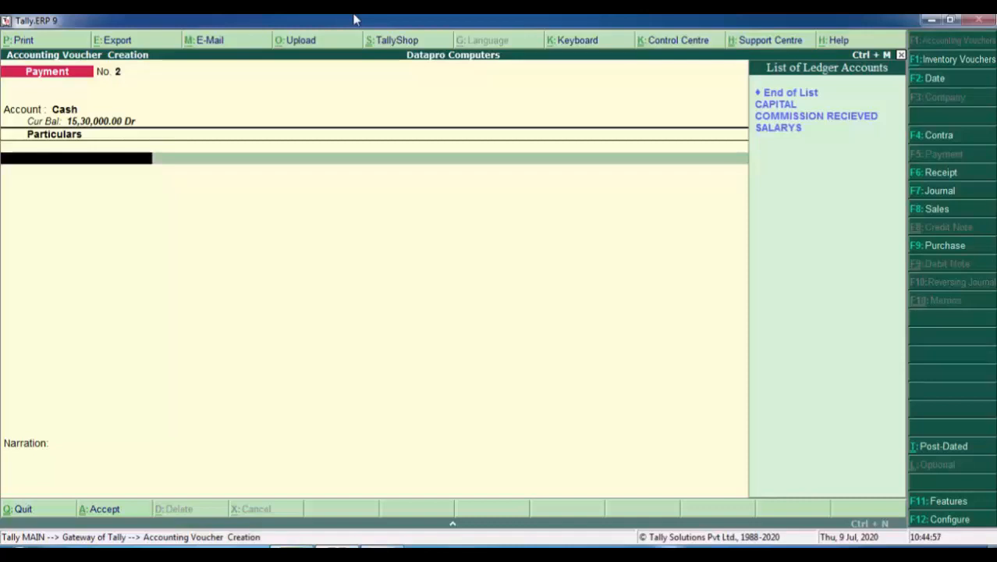
{"action": "key", "text": "alt+c"}
{"action": "type", "text": "OFFICE RWENT"}
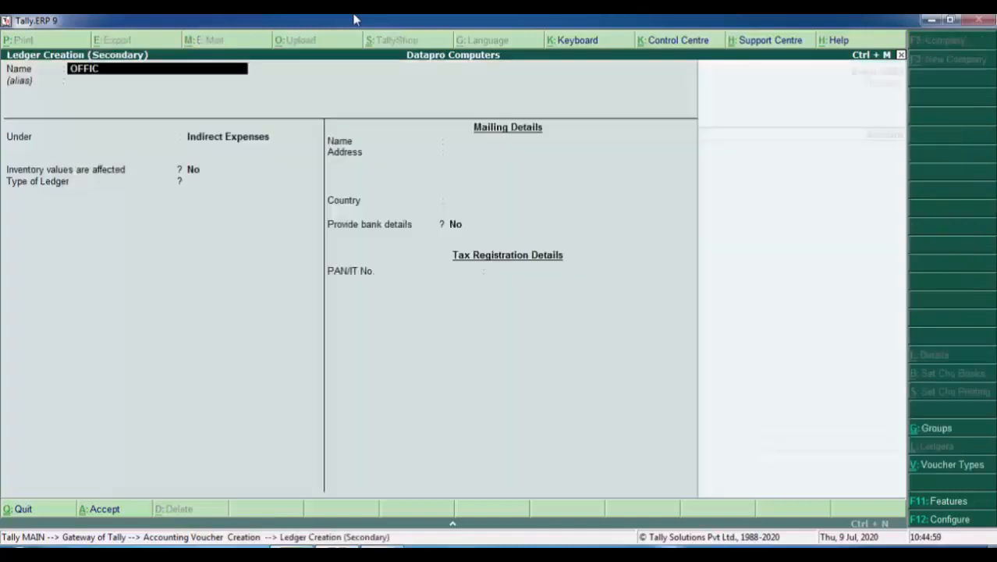
{"action": "key", "text": "BackSpace"}
{"action": "key", "text": "BackSpace"}
{"action": "key", "text": "BackSpace"}
{"action": "key", "text": "BackSpace"}
{"action": "type", "text": "ENT"}
{"action": "key", "text": "Return"}
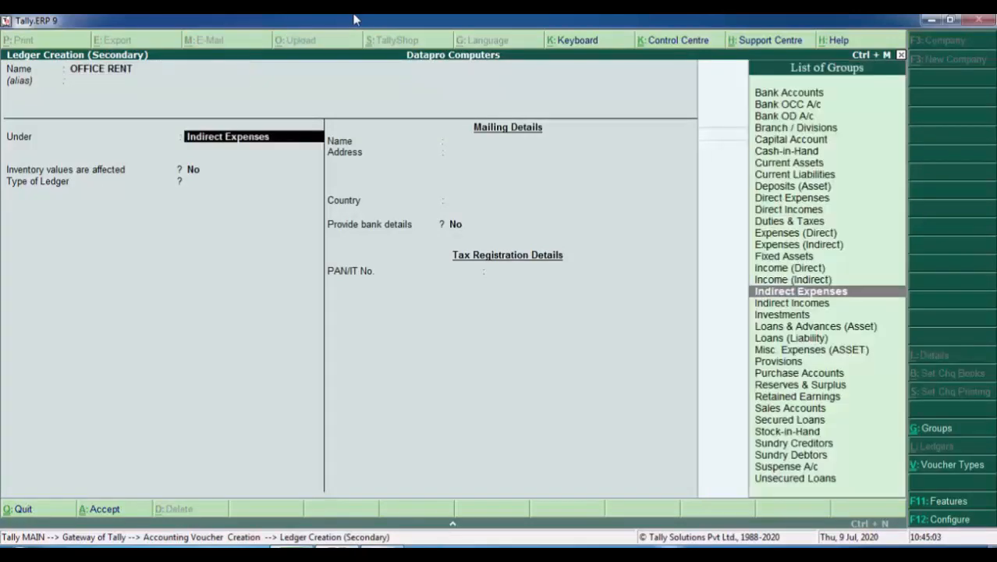
{"action": "key", "text": "ctrl+a"}
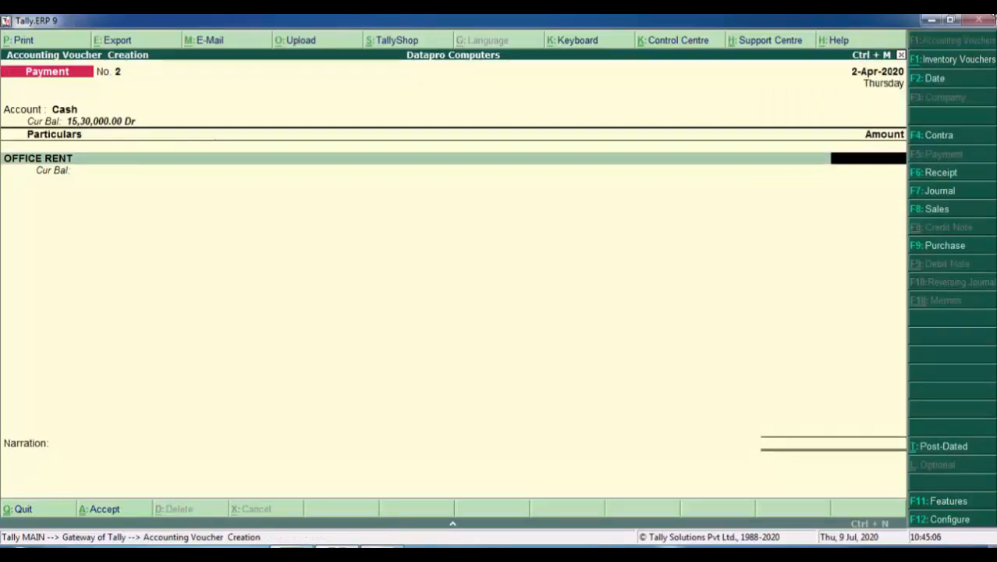
Step: Enter 10,000 as the amount for OFFICE RENT and finish the list of particulars
{"action": "type", "text": "10000"}
{"action": "key", "text": "Return"}
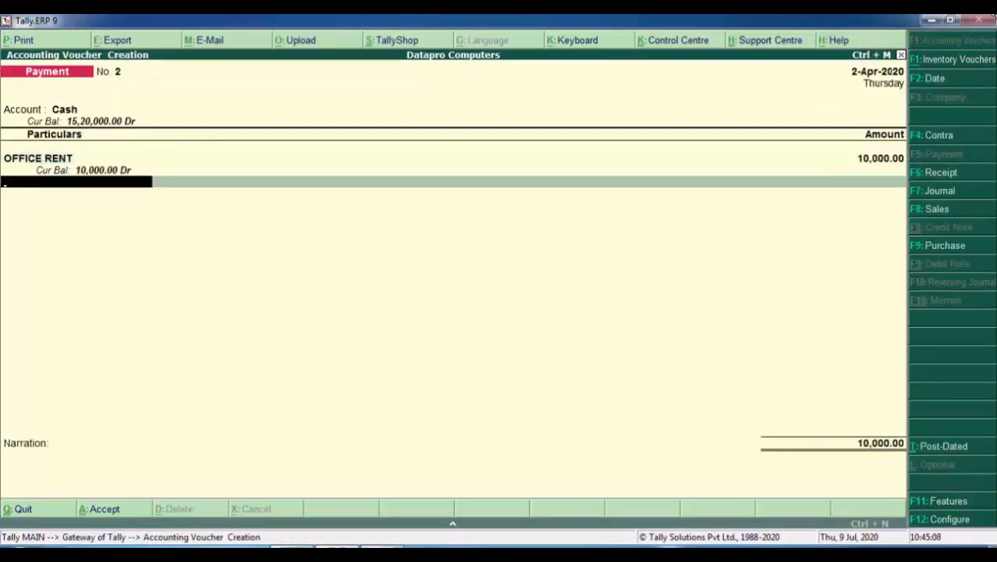
{"action": "key", "text": "Return"}
Step: Add the narration "BEING PAID TO RAM ASSOCIATES" to the office rent payment and save the voucher
{"action": "type", "text": "BEING"}
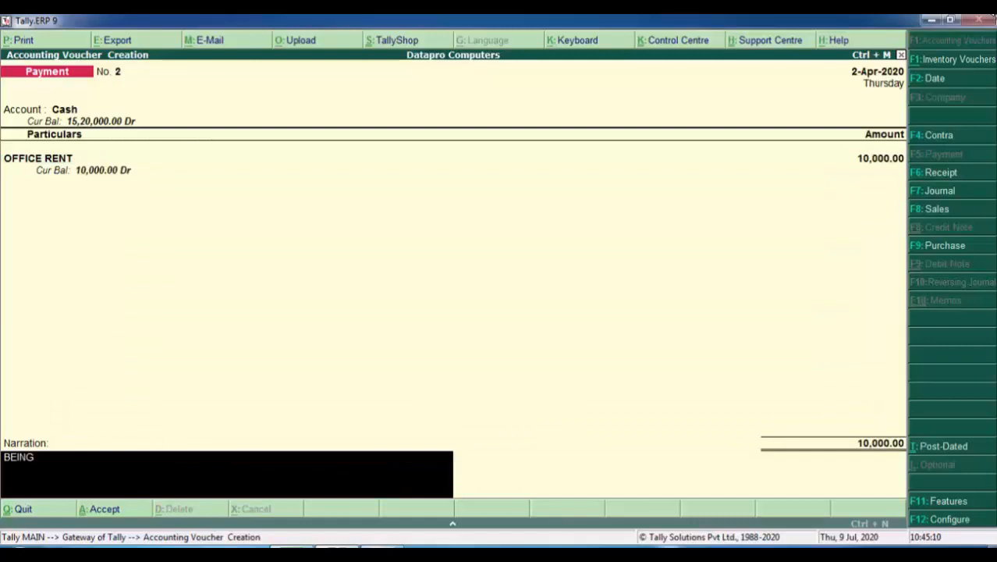
{"action": "type", "text": " PAID TO RAM A"}
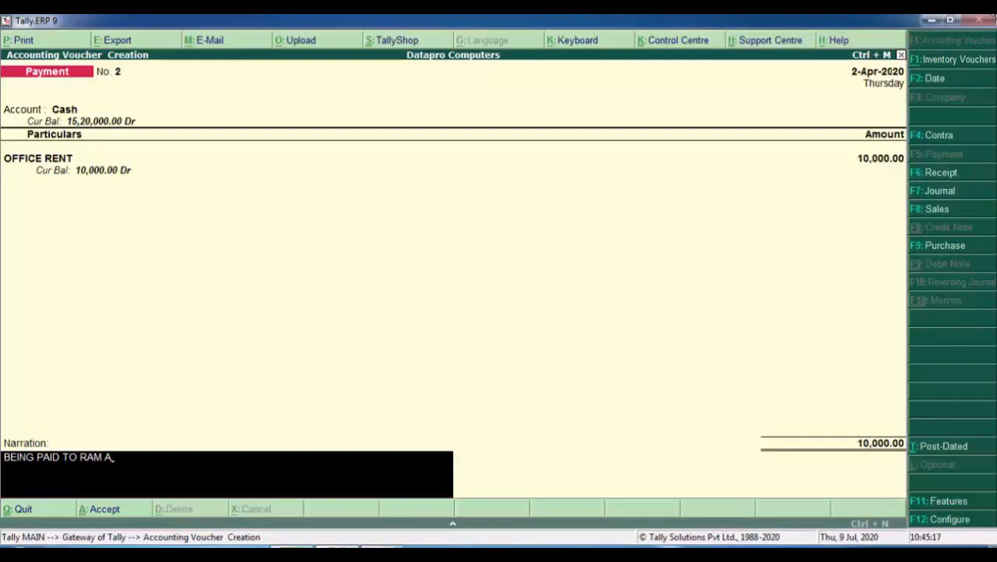
{"action": "type", "text": "SSOCIATES"}
{"action": "key", "text": "Return"}
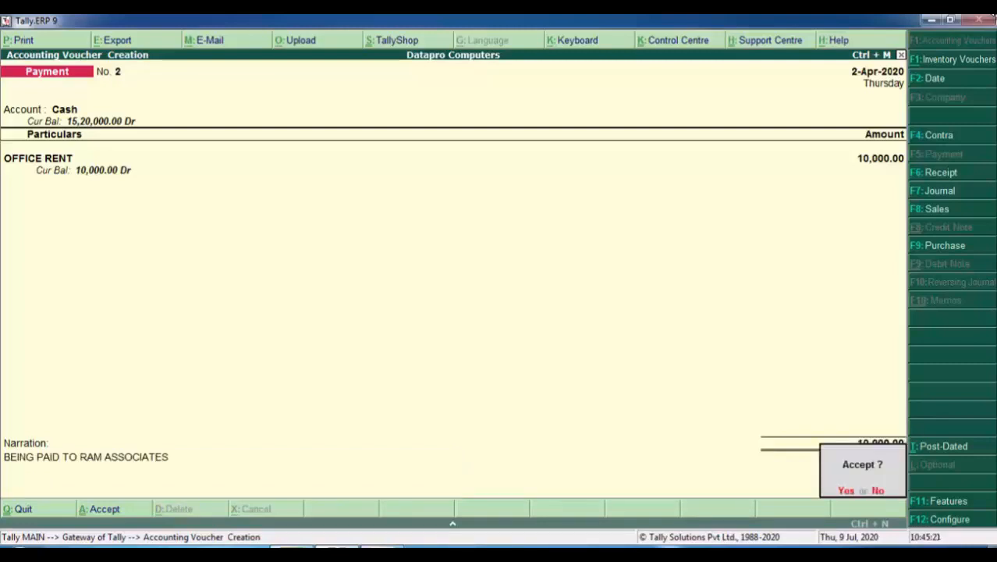
{"action": "key", "text": "y"}
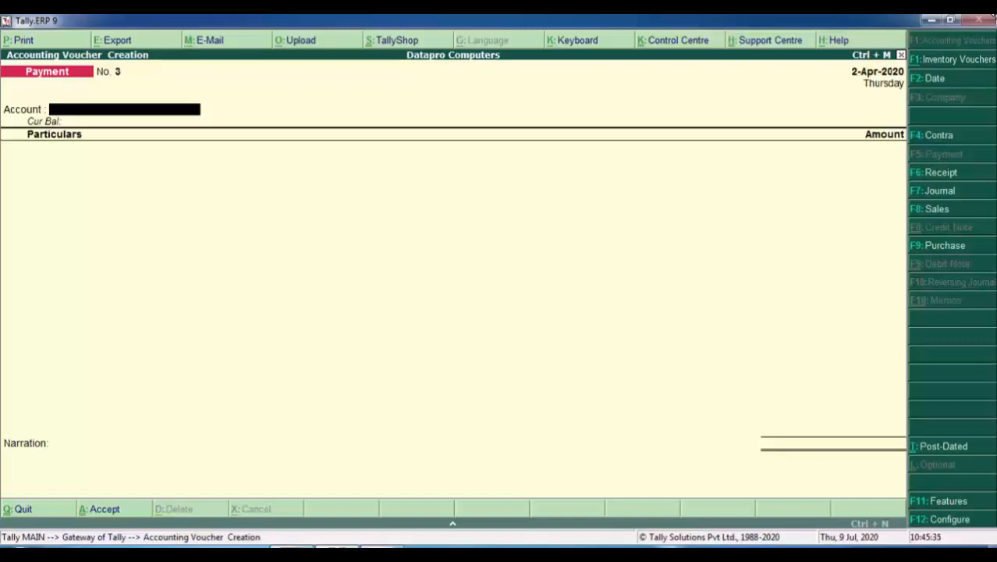
Step: Leave voucher entry and open the Day Book from the Display menu
{"action": "key", "text": "Escape"}
{"action": "key", "text": "Return"}
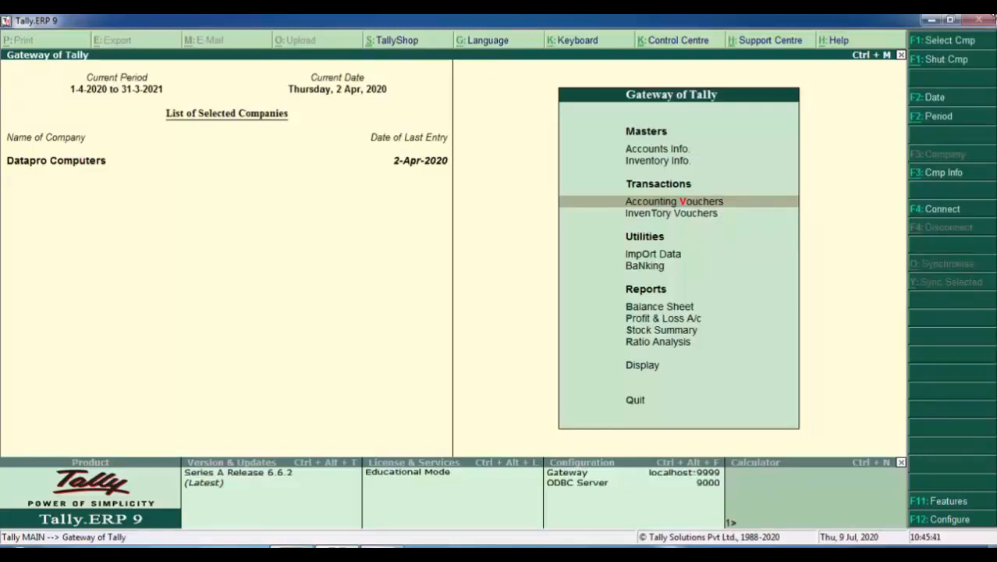
{"action": "key", "text": "Down"}
{"action": "key", "text": "Down"}
{"action": "key", "text": "Down"}
{"action": "key", "text": "Down"}
{"action": "key", "text": "Down"}
{"action": "key", "text": "Down"}
{"action": "key", "text": "Down"}
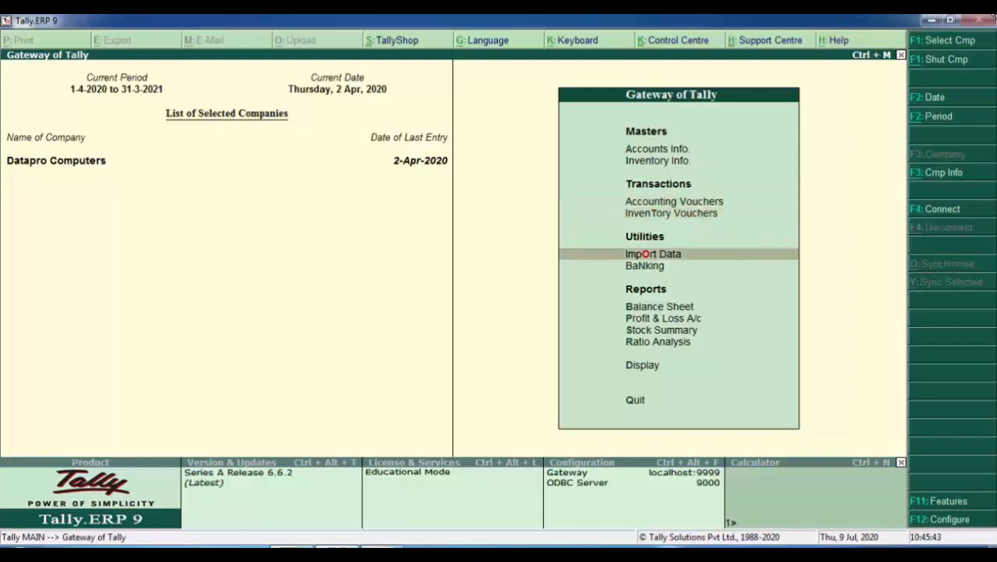
{"action": "key", "text": "Down"}
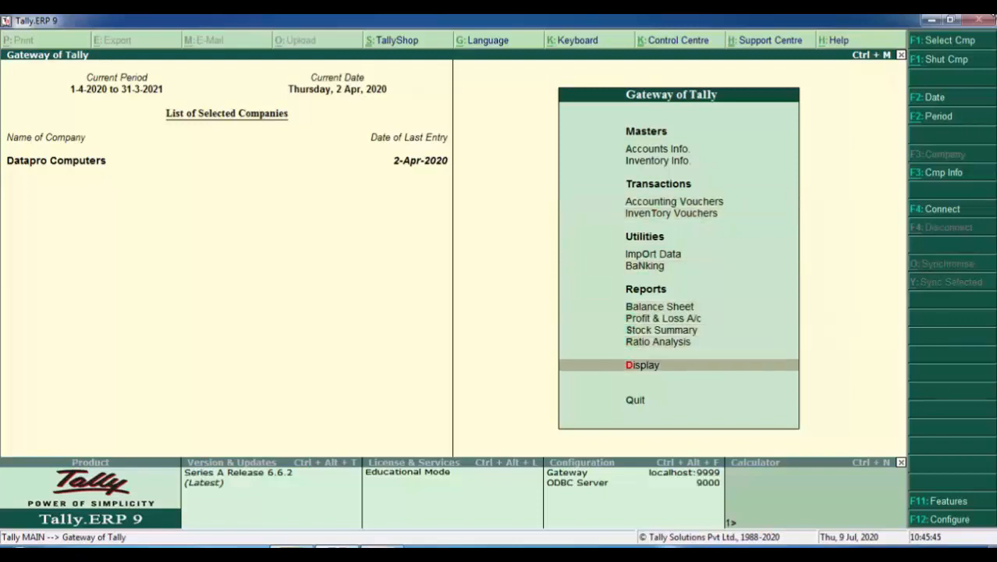
{"action": "key", "text": "Return"}
{"action": "key", "text": "Down"}
{"action": "key", "text": "Return"}
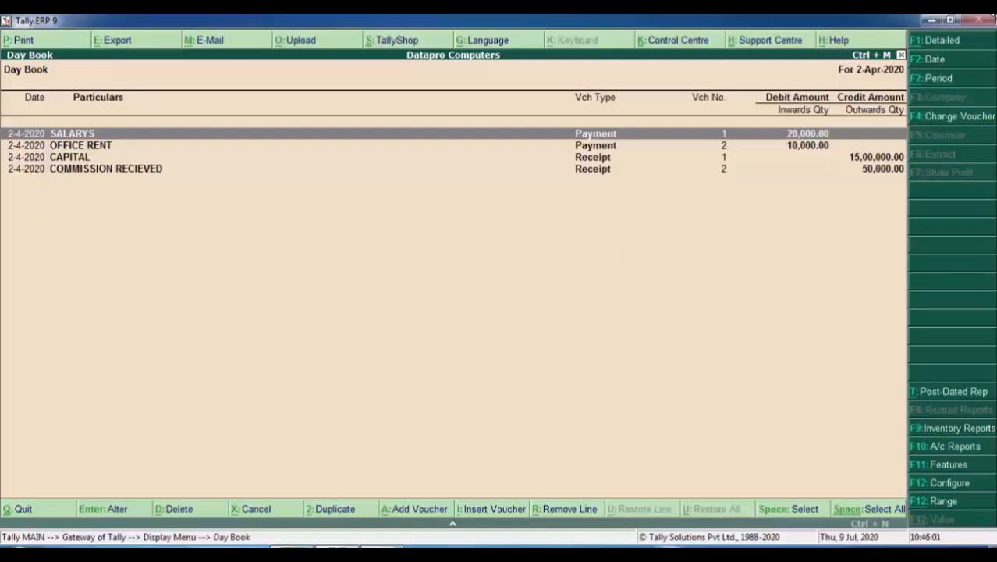
Step: Open the CAPITAL receipt from the Day Book for alteration and go to its amount
{"action": "key", "text": "Down"}
{"action": "key", "text": "Down"}
{"action": "key", "text": "Down"}
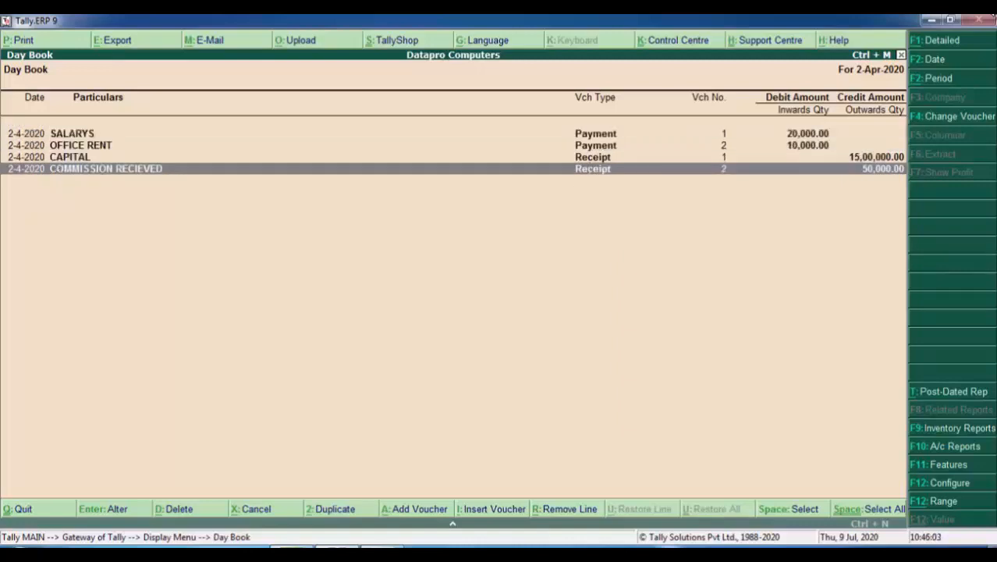
{"action": "key", "text": "Up"}
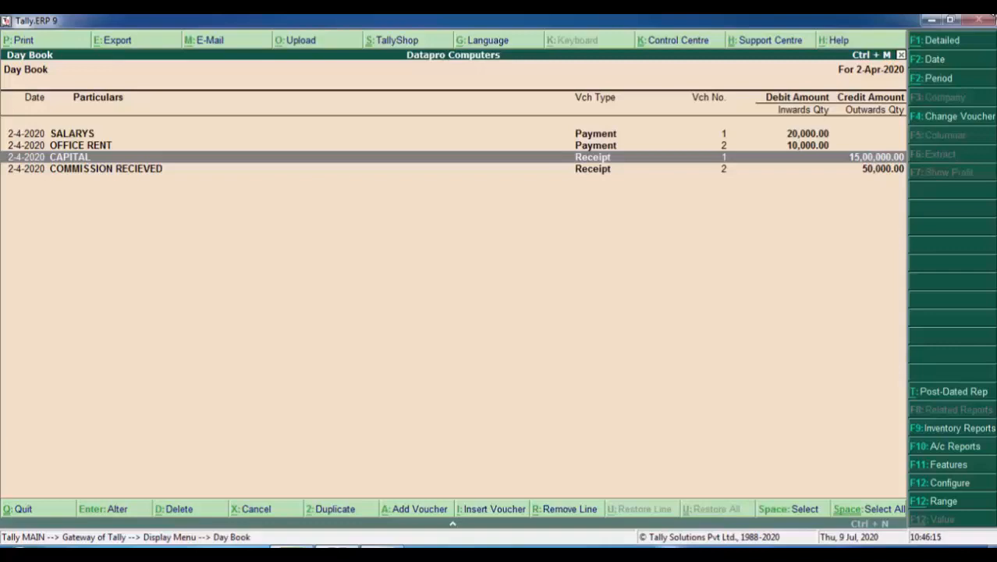
{"action": "key", "text": "Down"}
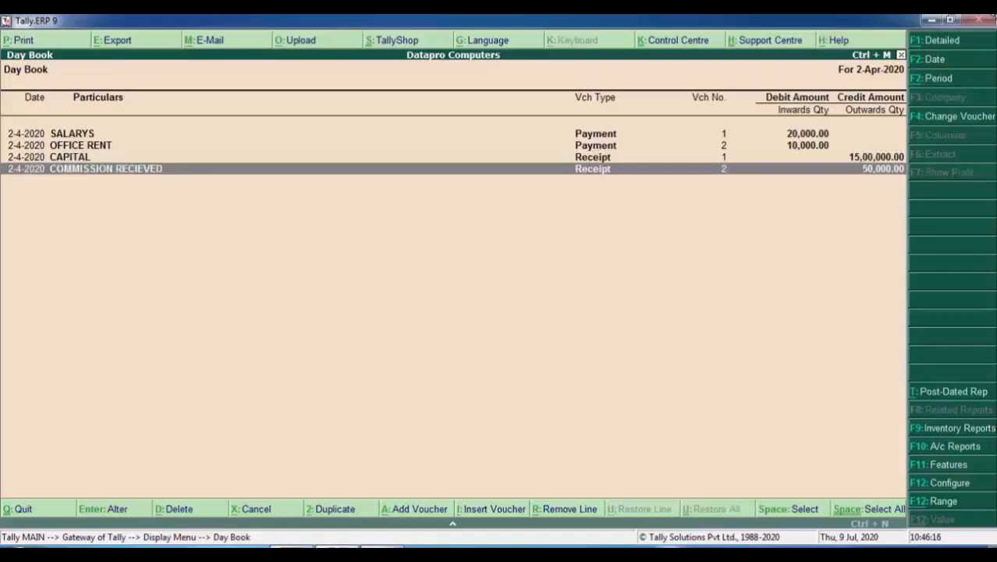
{"action": "key", "text": "Up"}
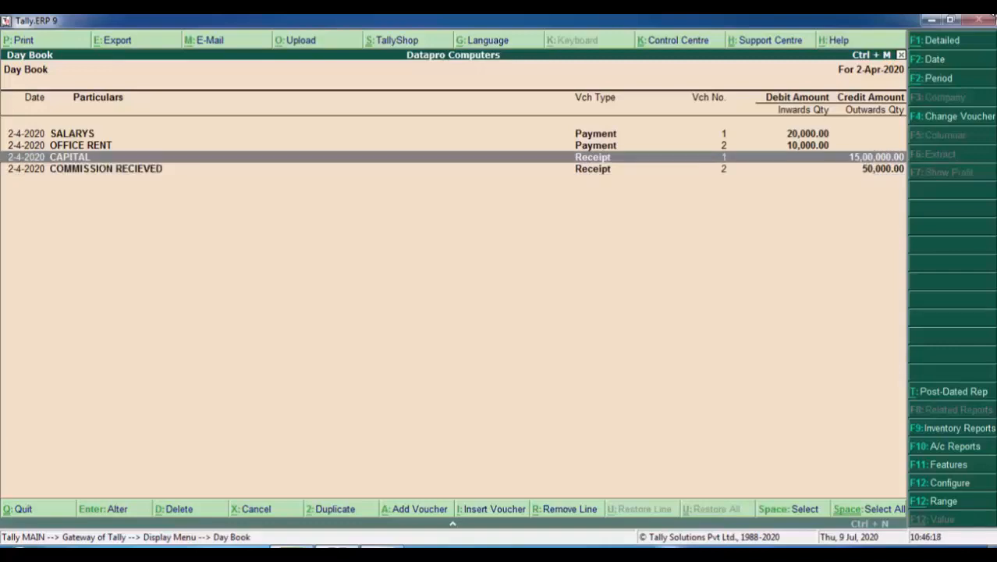
{"action": "key", "text": "Return"}
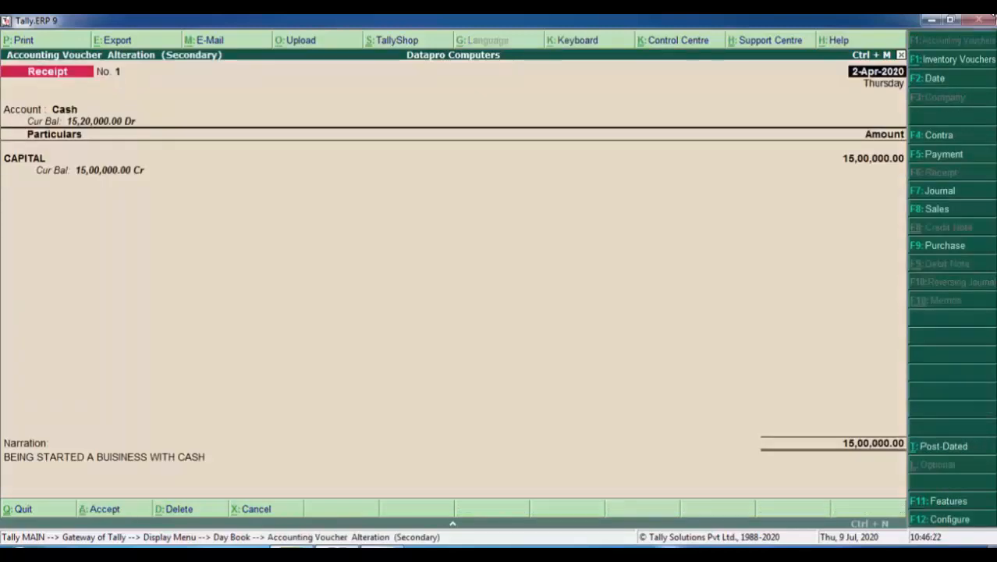
{"action": "key", "text": "Return"}
{"action": "key", "text": "Return"}
{"action": "key", "text": "Return"}
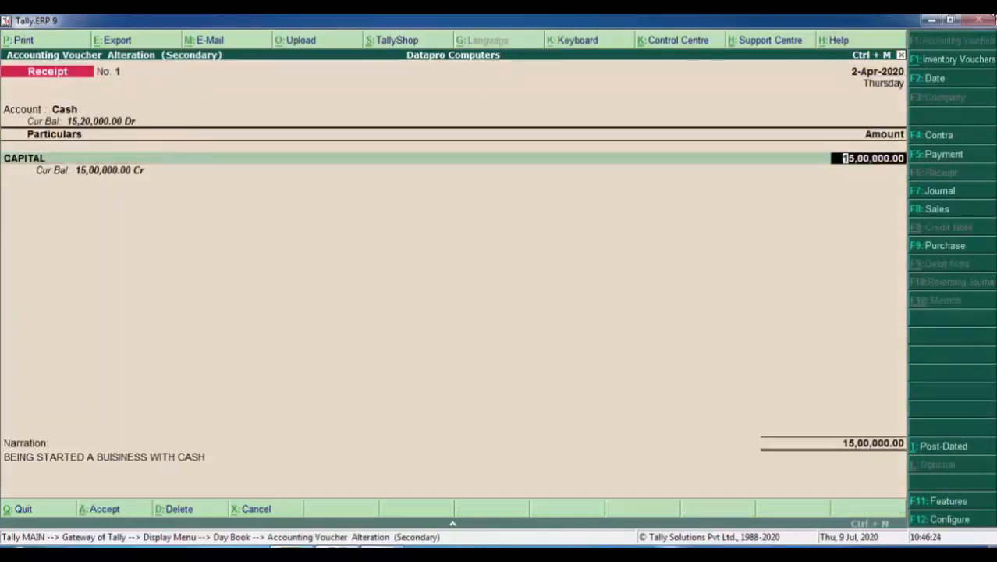
{"action": "type", "text": "2,00,000"}
{"action": "key", "text": "Return"}
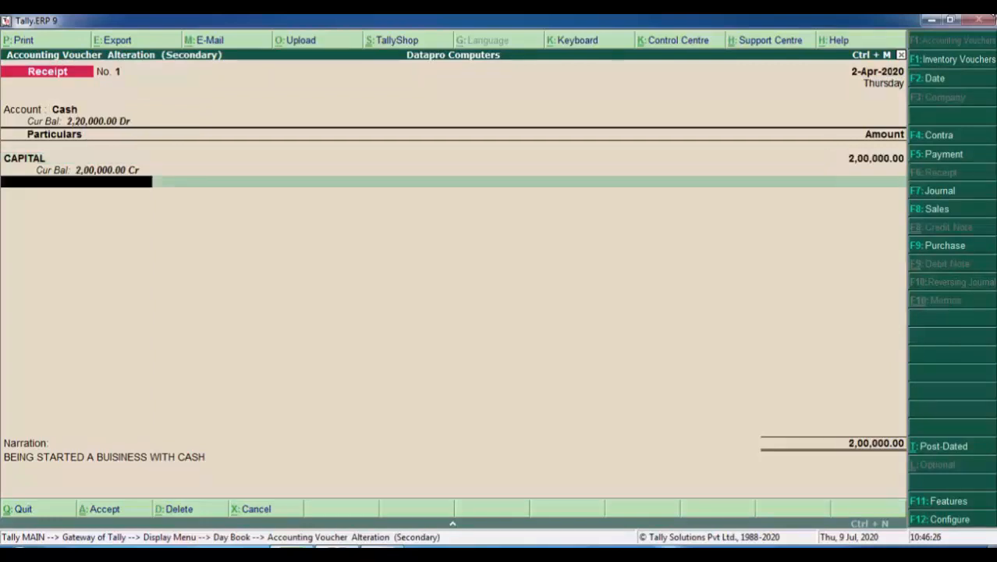
{"action": "key", "text": "Return"}
{"action": "key", "text": "BackSpace"}
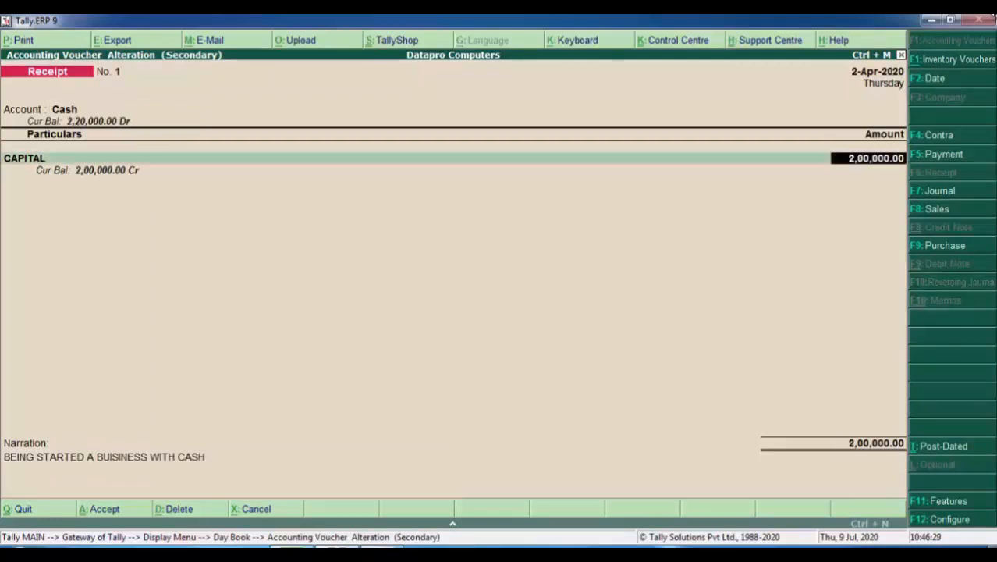
Step: Set the CAPITAL amount to 20,00,000 and save the altered receipt
{"action": "type", "text": "20,00,000"}
{"action": "key", "text": "Return"}
{"action": "key", "text": "Return"}
{"action": "key", "text": "Return"}
{"action": "key", "text": "Return"}
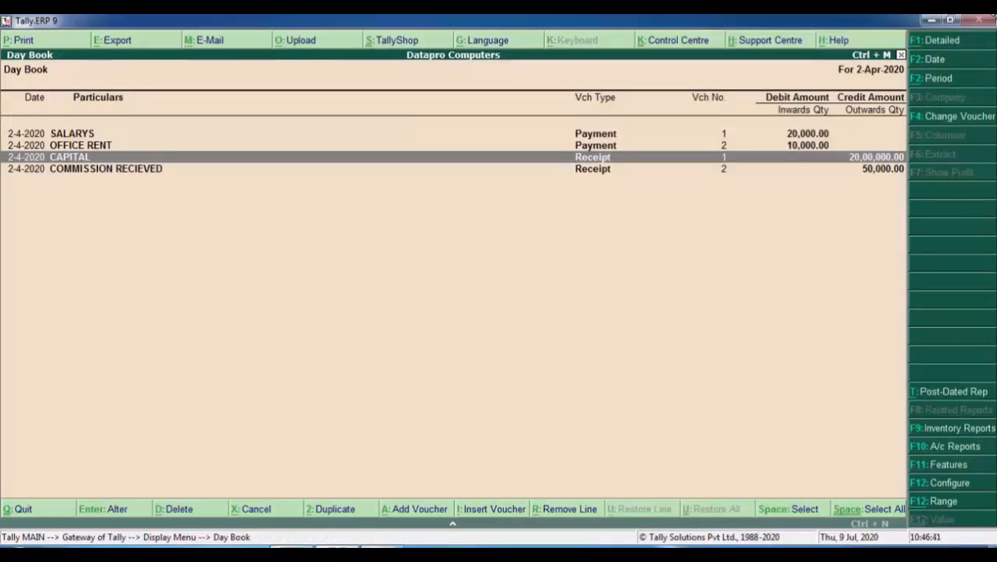
Step: Delete the OFFICE RENT payment voucher from the Day Book
{"action": "key", "text": "Up"}
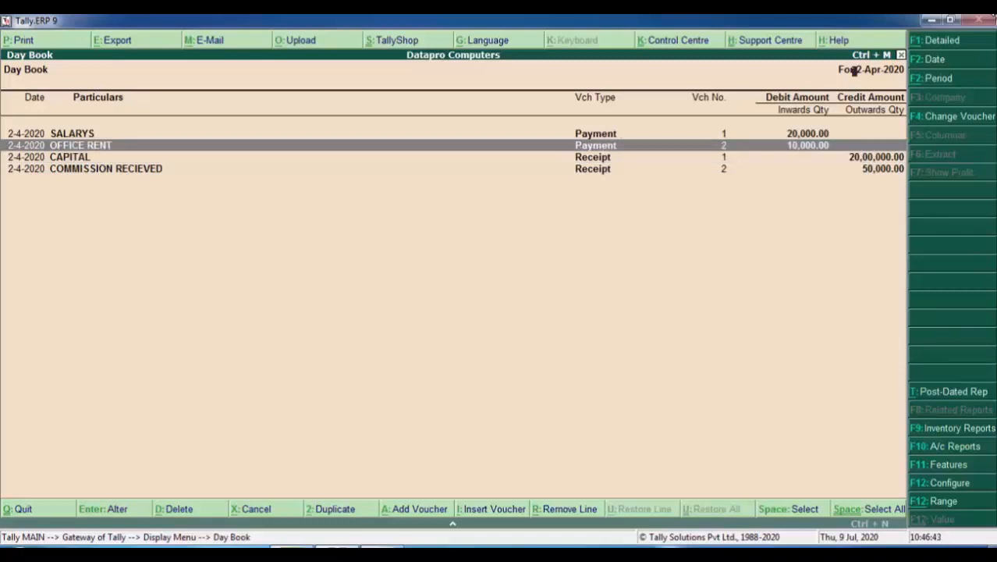
{"action": "key", "text": "Return"}
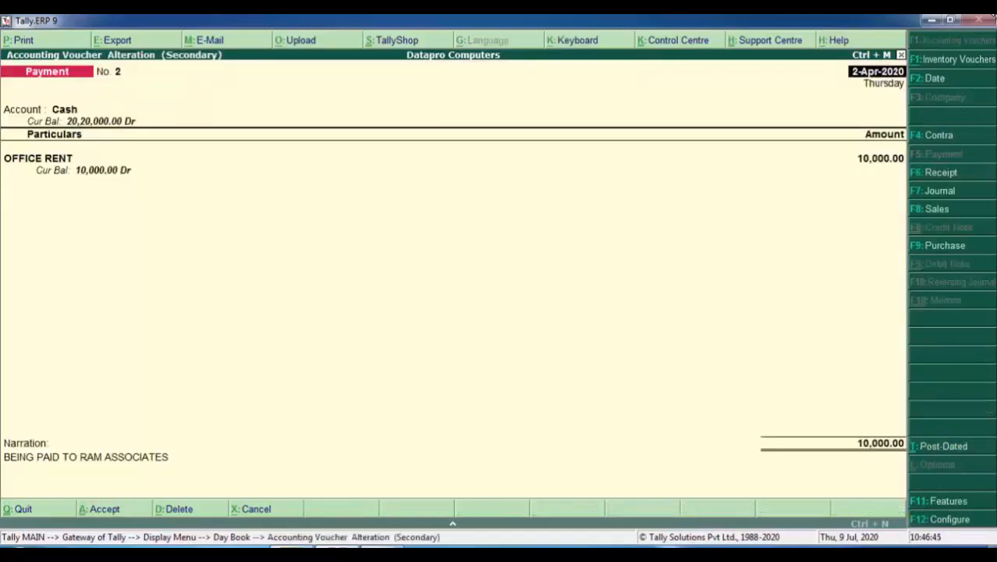
{"action": "key", "text": "alt+d"}
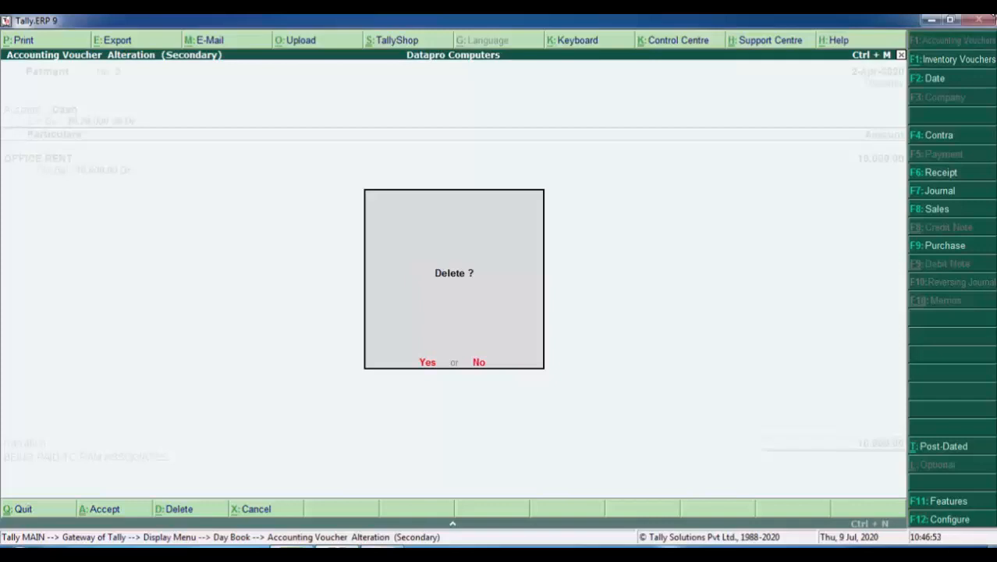
{"action": "key", "text": "y"}
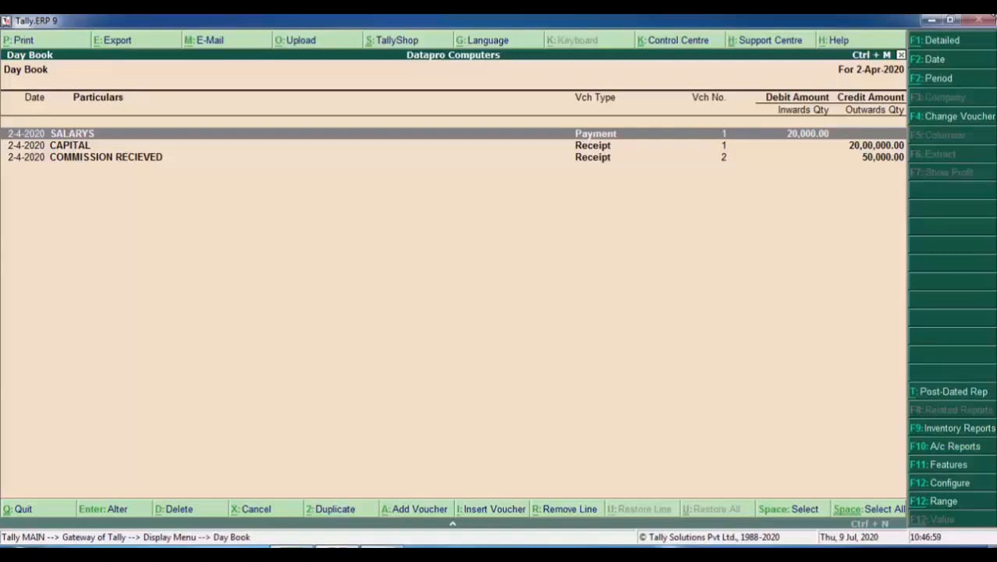
Step: Leave the Day Book and open the Profit & Loss A/c report in its detailed view
{"action": "key", "text": "Escape"}
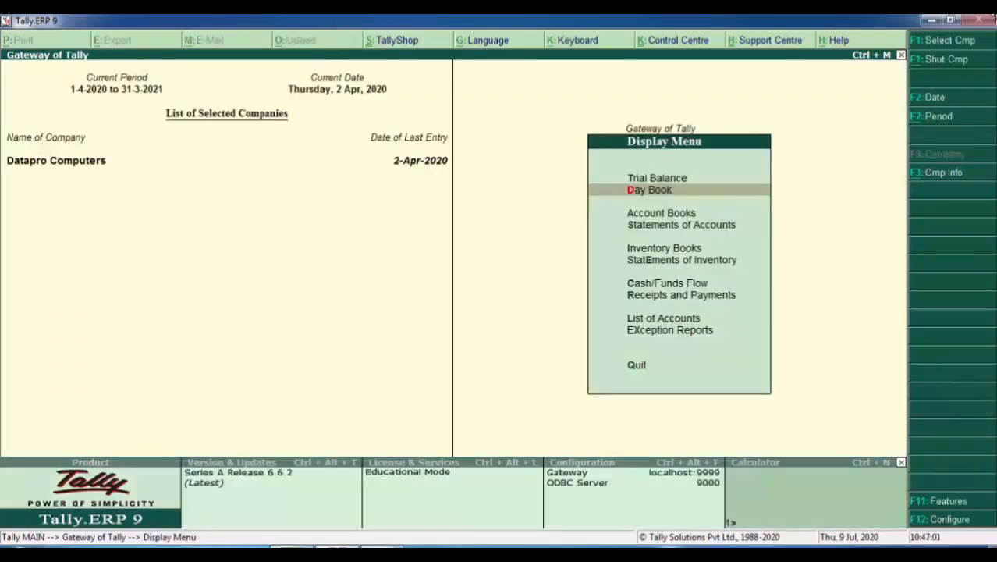
{"action": "key", "text": "Escape"}
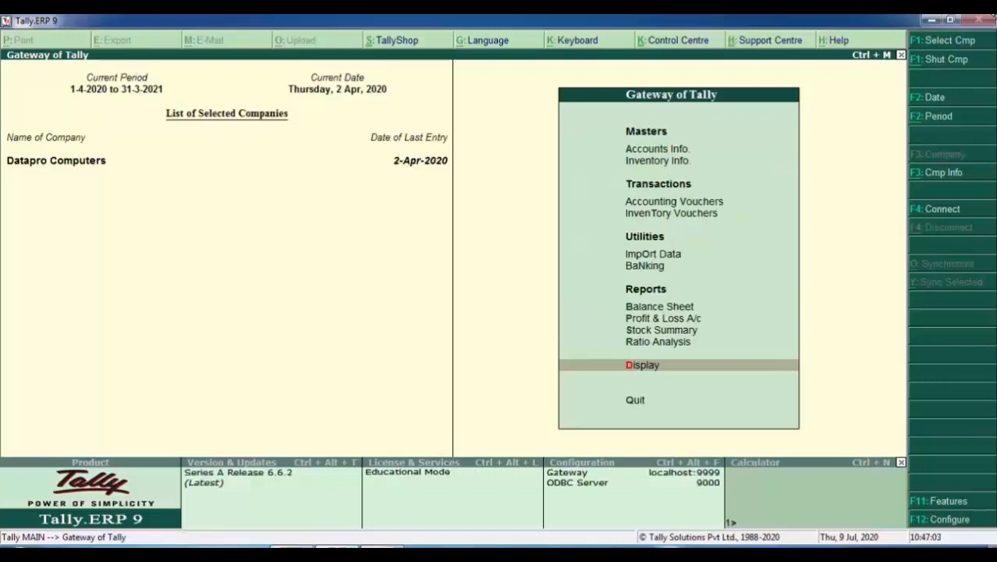
{"action": "key", "text": "Up"}
{"action": "key", "text": "Up"}
{"action": "key", "text": "Up"}
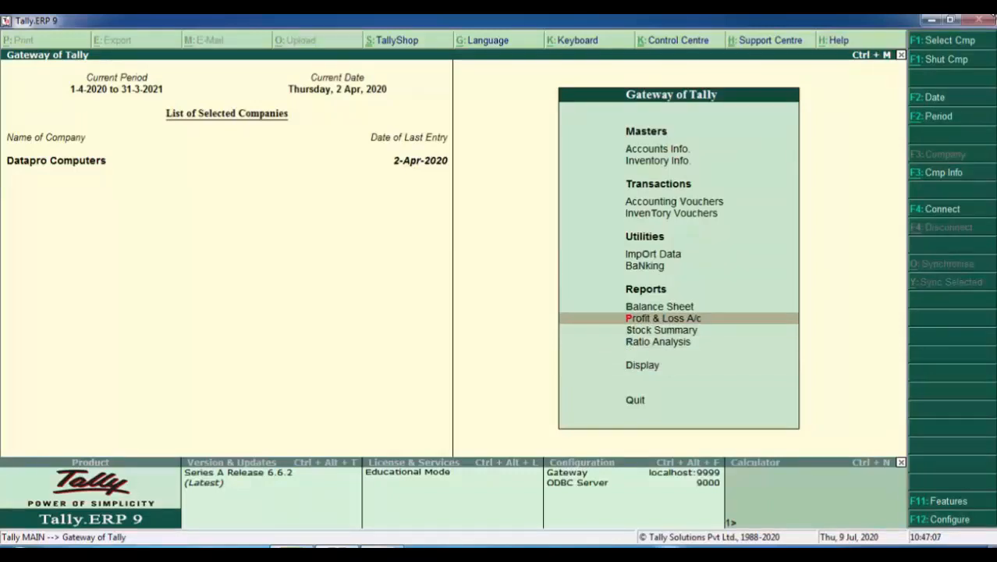
{"action": "key", "text": "Return"}
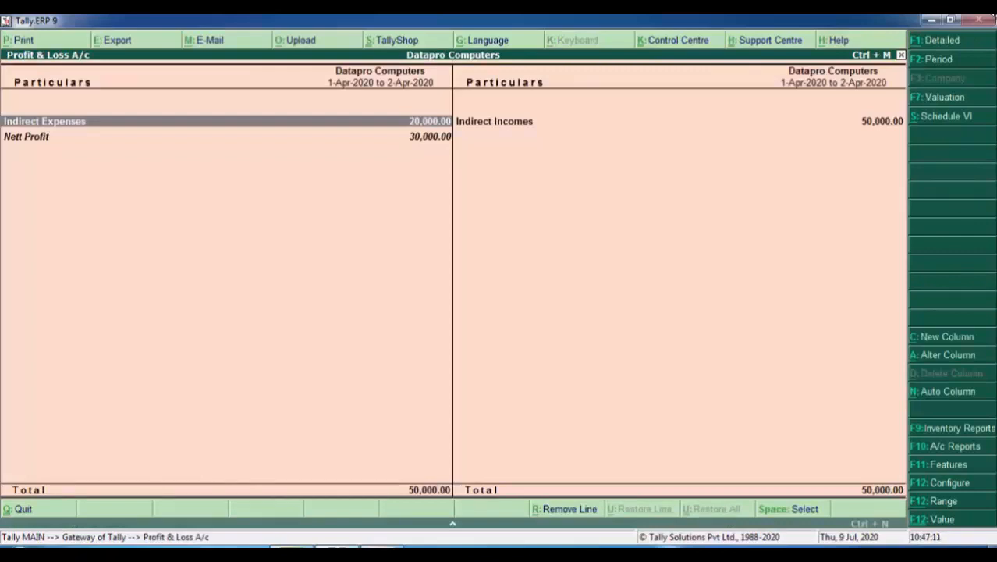
{"action": "key", "text": "alt+F1"}
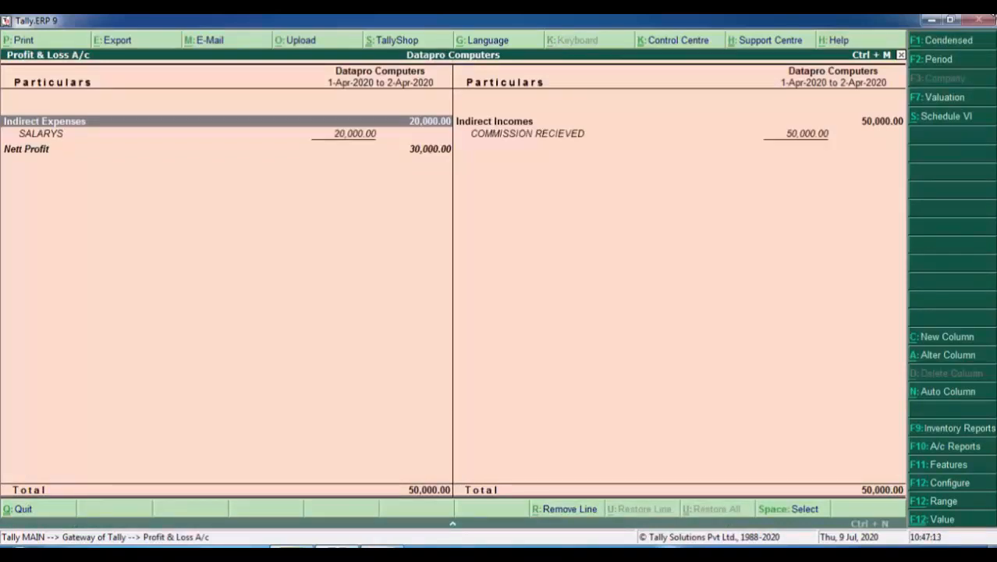
Step: Examine the indirect expenses, indirect incomes and nett profit in the Profit & Loss A/c
{"action": "key", "text": "Down"}
{"action": "key", "text": "Down"}
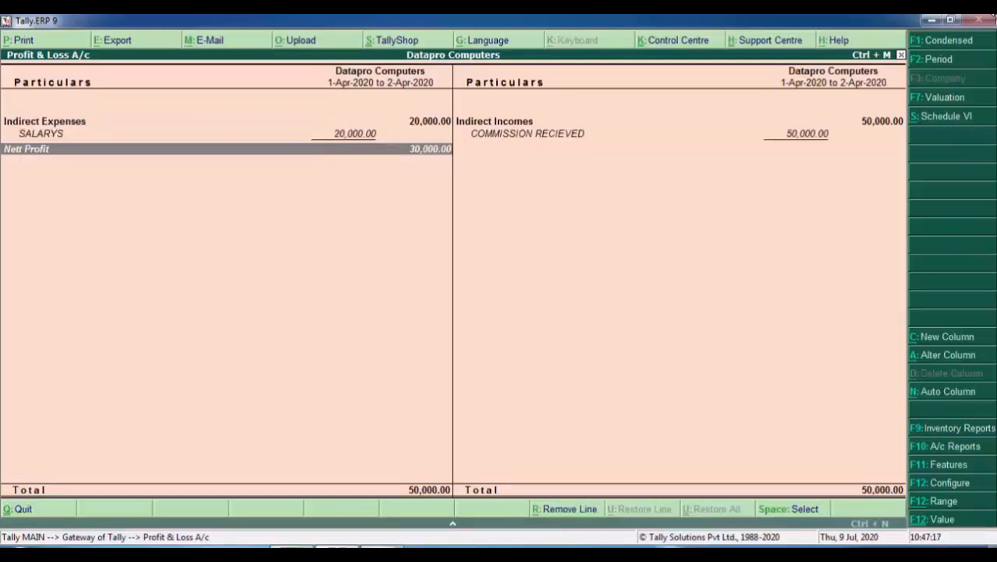
{"action": "key", "text": "Up"}
{"action": "key", "text": "Up"}
{"action": "key", "text": "Right"}
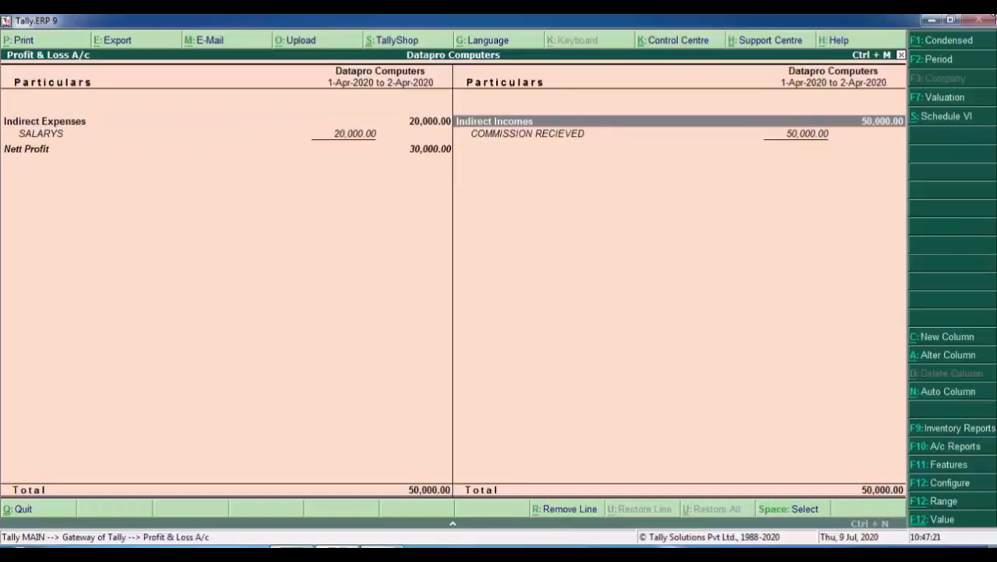
{"action": "key", "text": "Left"}
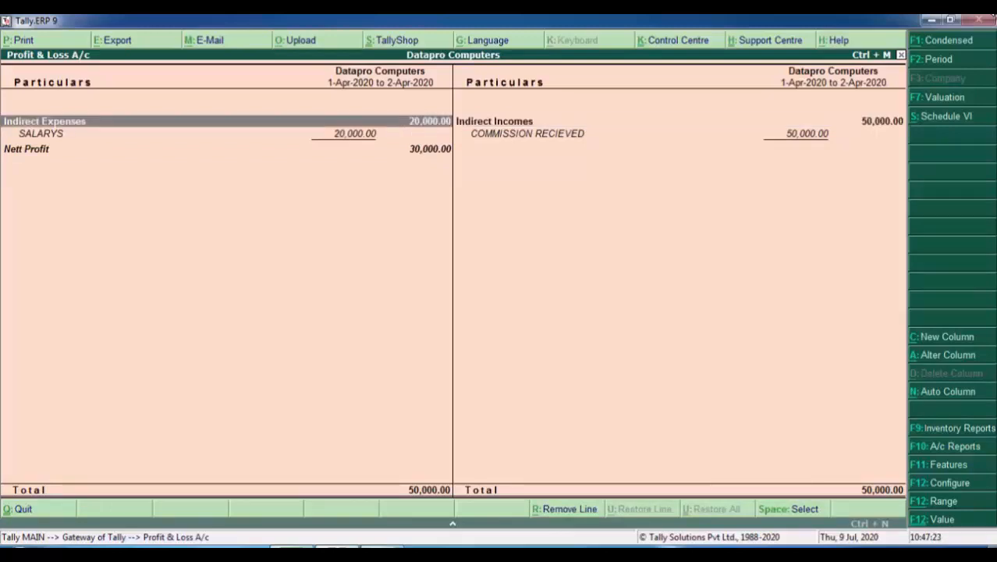
{"action": "key", "text": "Down"}
{"action": "key", "text": "Down"}
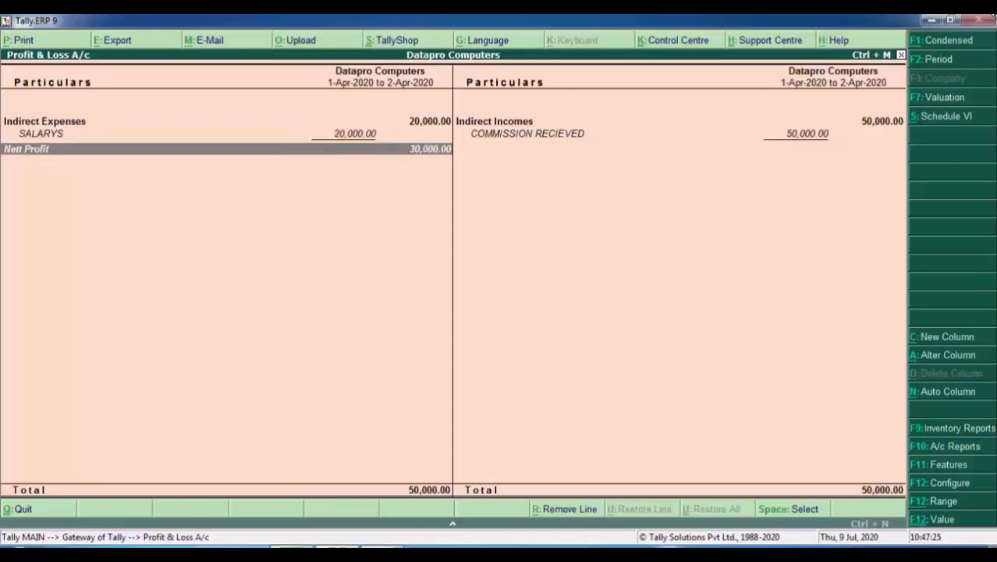
Step: View the Balance Sheet and return to the Gateway of Tally
{"action": "key", "text": "Escape"}
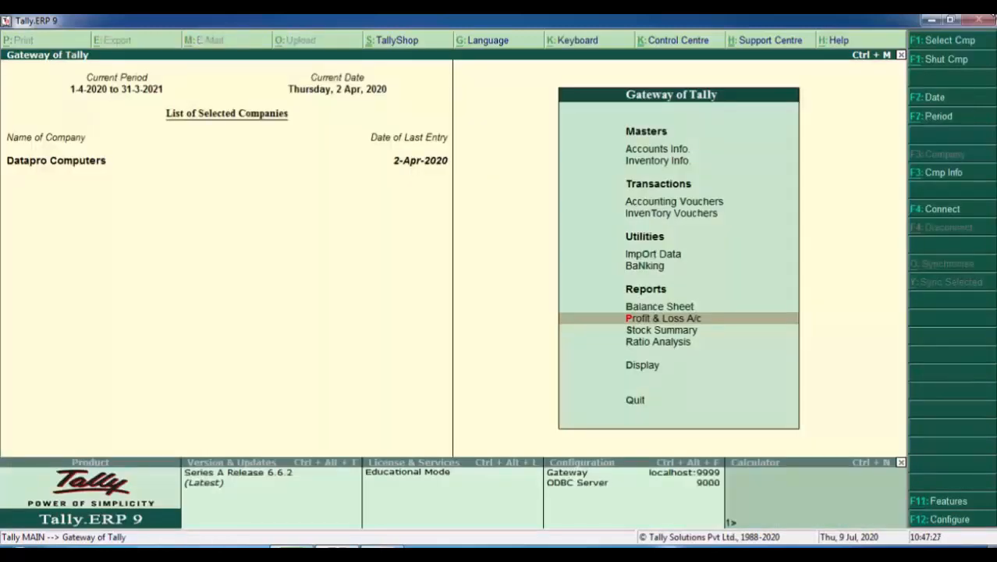
{"action": "key", "text": "Up"}
{"action": "key", "text": "Return"}
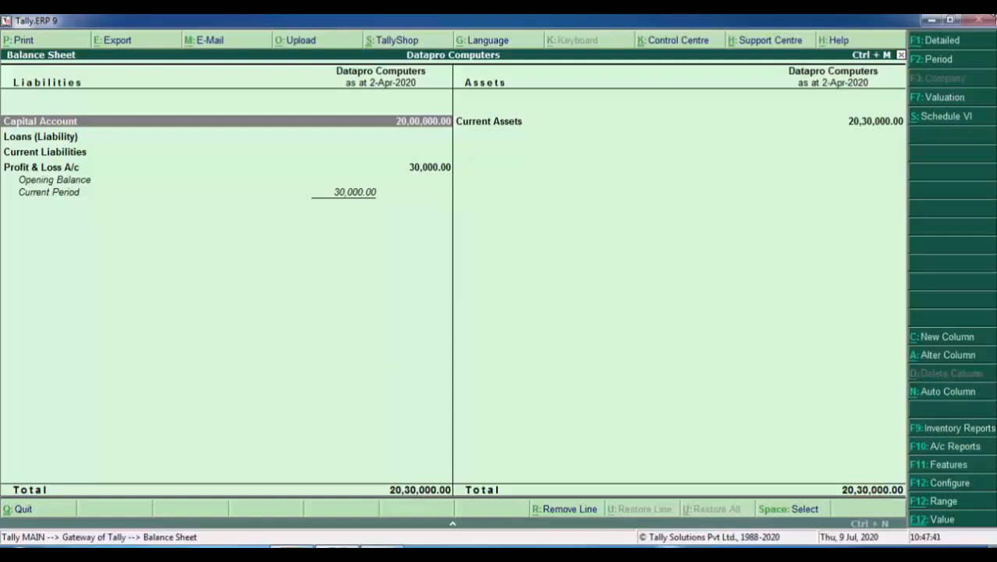
{"action": "key", "text": "Escape"}
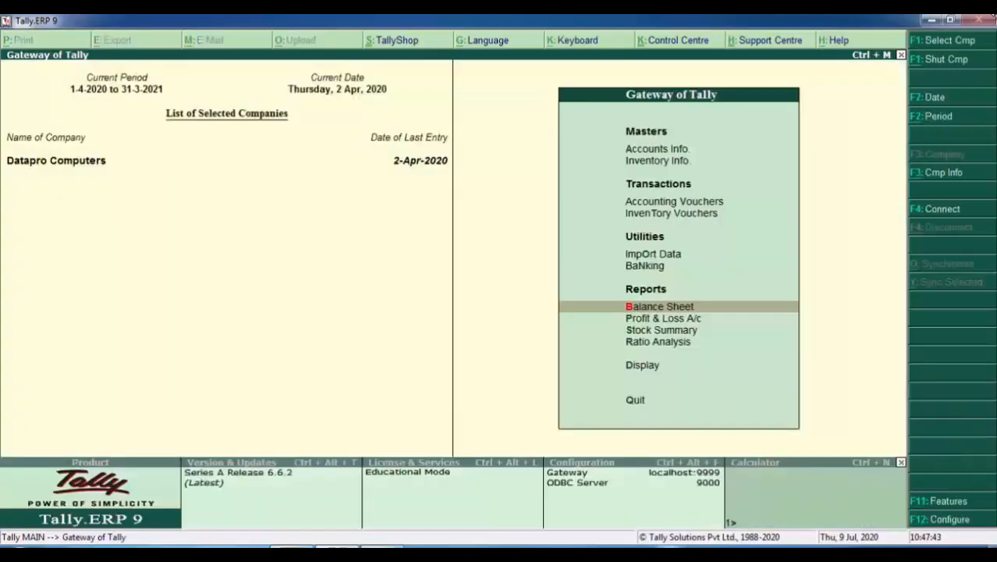